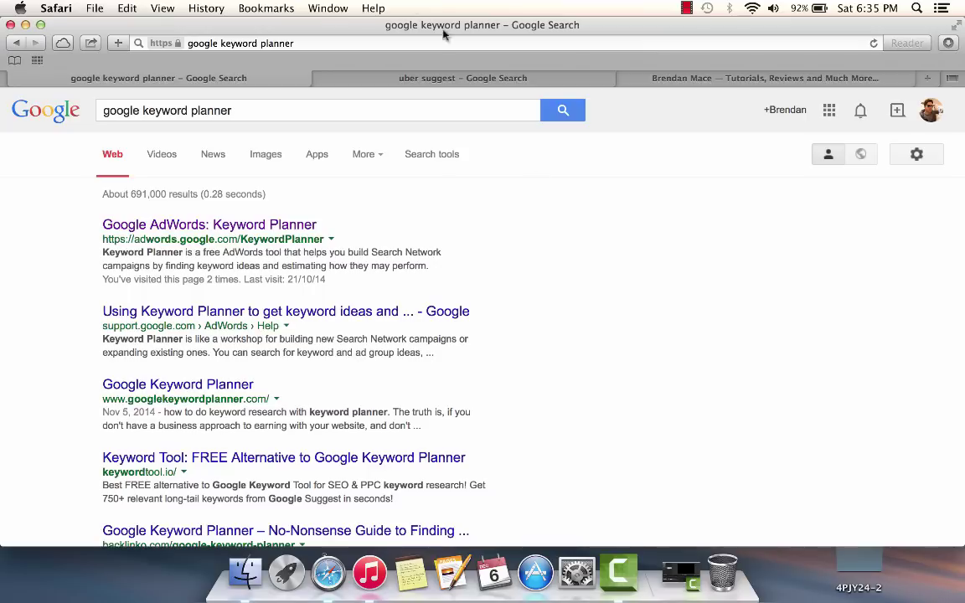
# Open Google AdWords Keyword Planner from the search results and expand the option for getting search volume for a list of keywords.
pyautogui.click(443, 81)
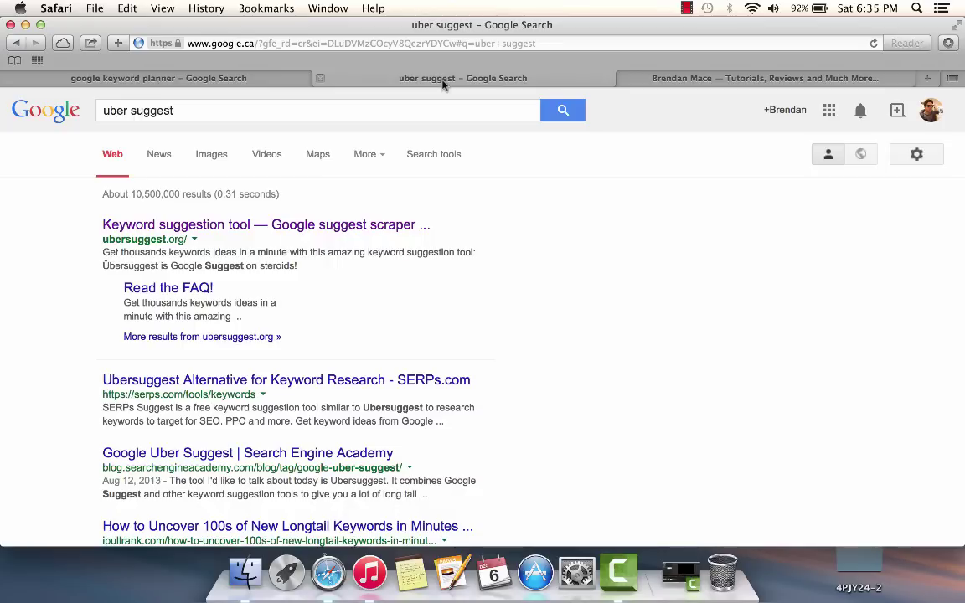
pyautogui.click(256, 79)
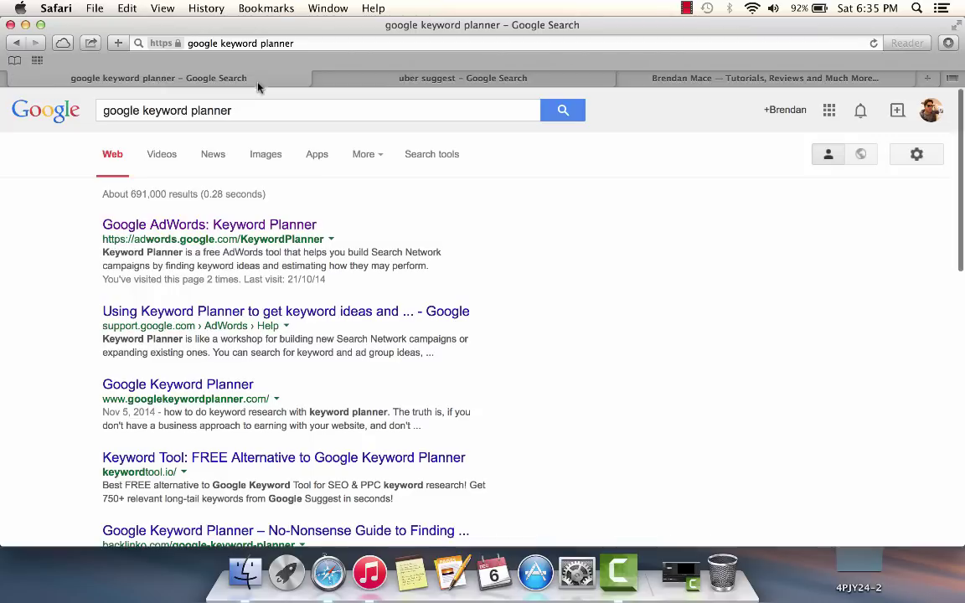
pyautogui.click(301, 222)
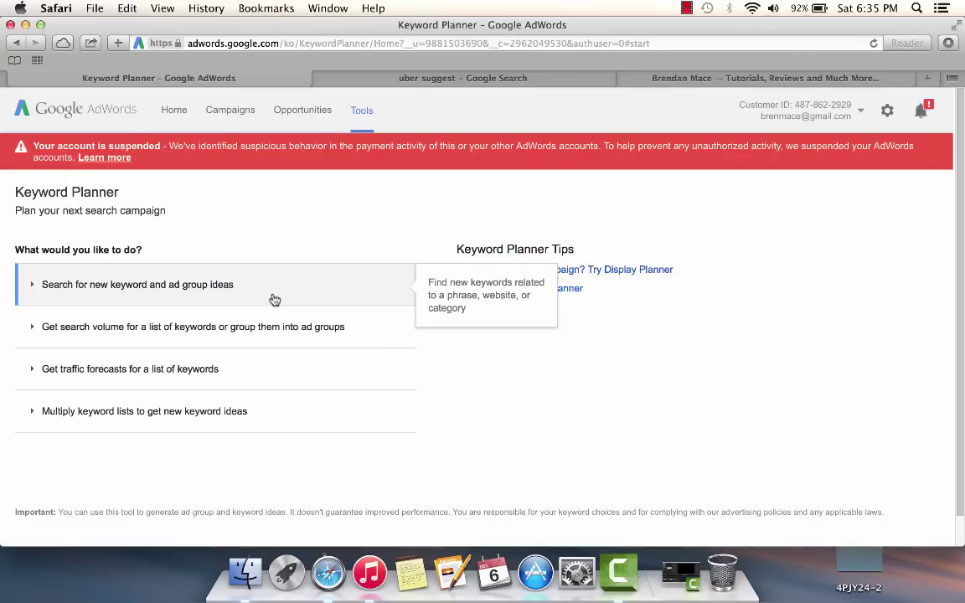
pyautogui.click(301, 330)
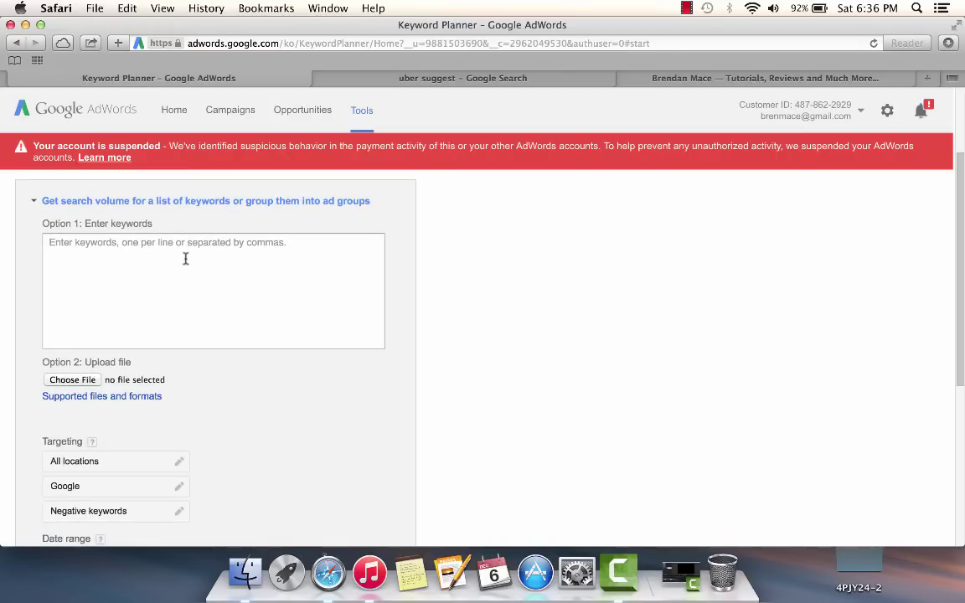
# Switch to the uber suggest search results and open the ubersuggest.org keyword suggestion tool.
pyautogui.click(479, 79)
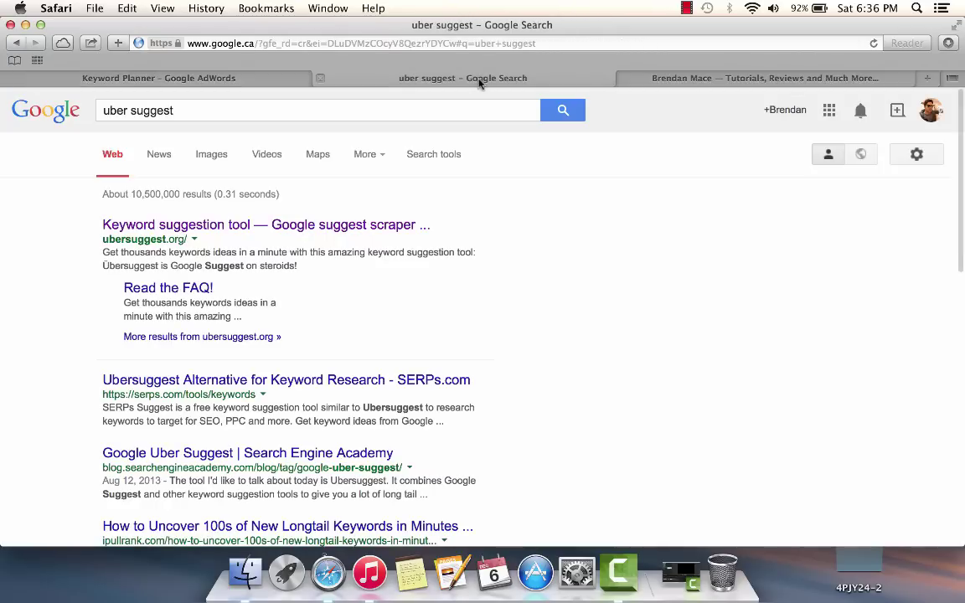
pyautogui.click(388, 233)
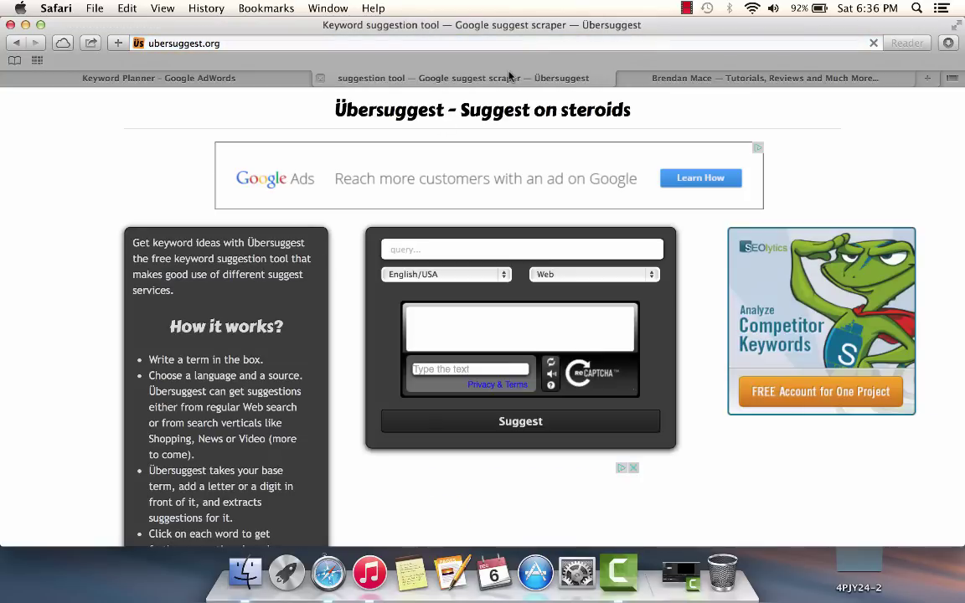
pyautogui.scroll(-1, 448, 222)
pyautogui.scroll(1, 404, 199)
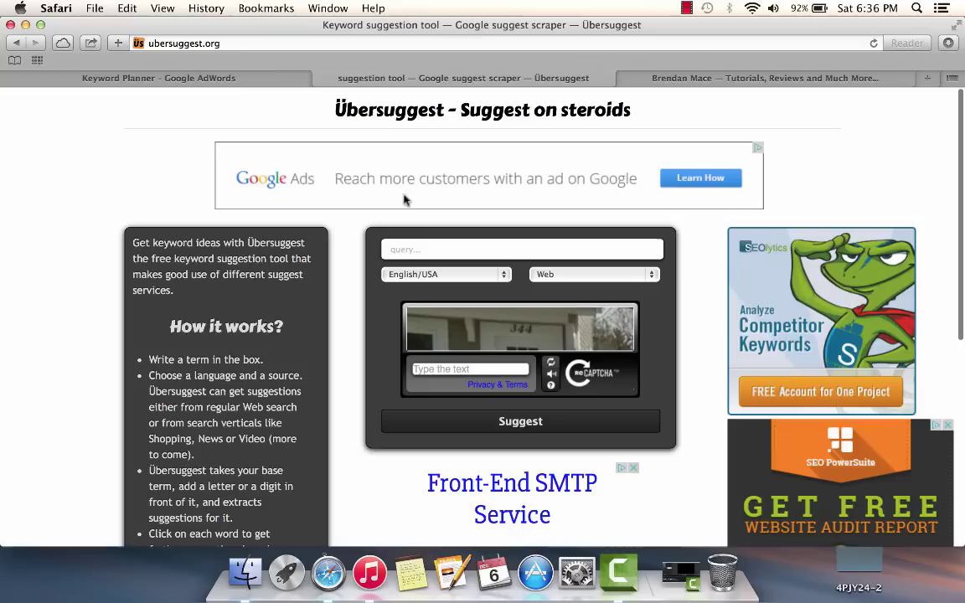
# Generate English/USA web keyword suggestions for "ultrasound", filling in the captcha verification text.
pyautogui.click(438, 248)
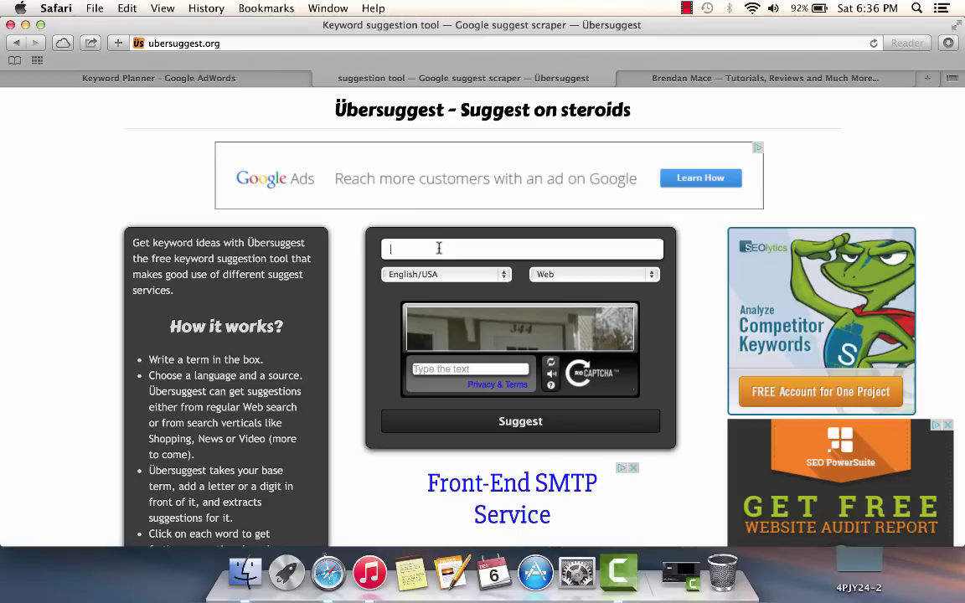
pyautogui.write('ultrasound')
pyautogui.click(435, 368)
pyautogui.write('344')
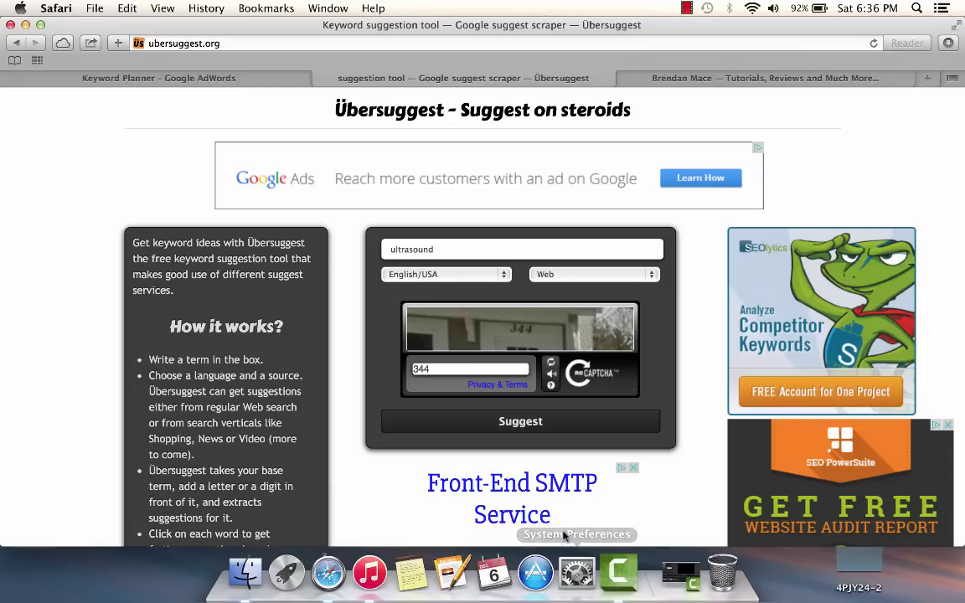
pyautogui.click(520, 423)
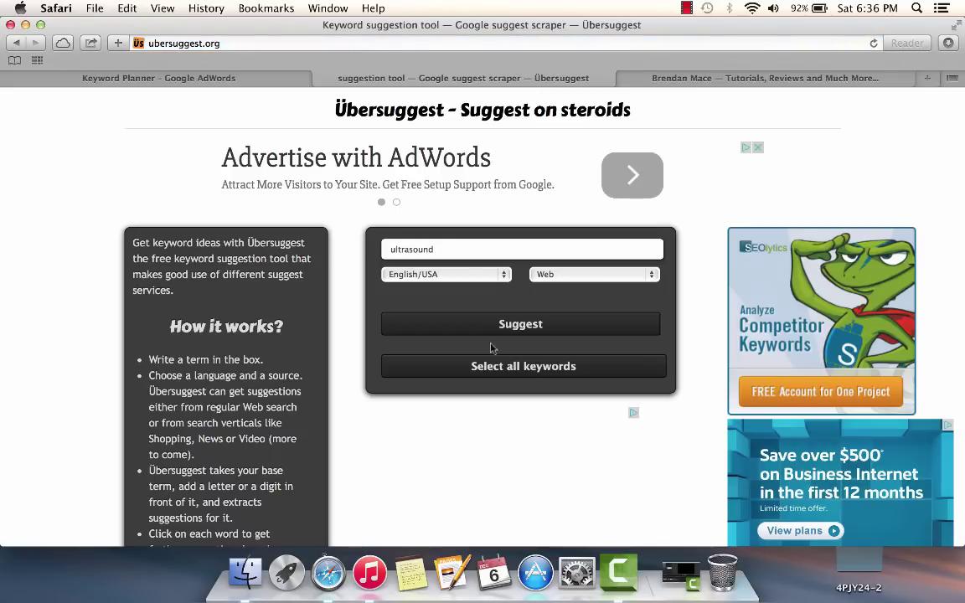
# Look through the alphabetically grouped keyword suggestions for "ultrasound".
pyautogui.scroll(-10, 575, 461)
pyautogui.scroll(-2, 574, 463)
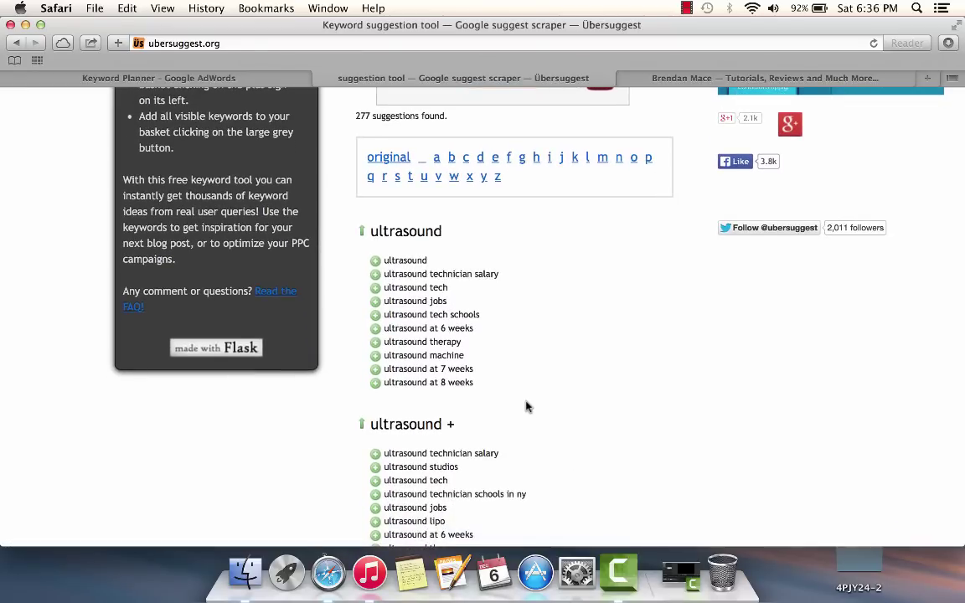
pyautogui.scroll(6, 525, 406)
pyautogui.scroll(-10, 411, 287)
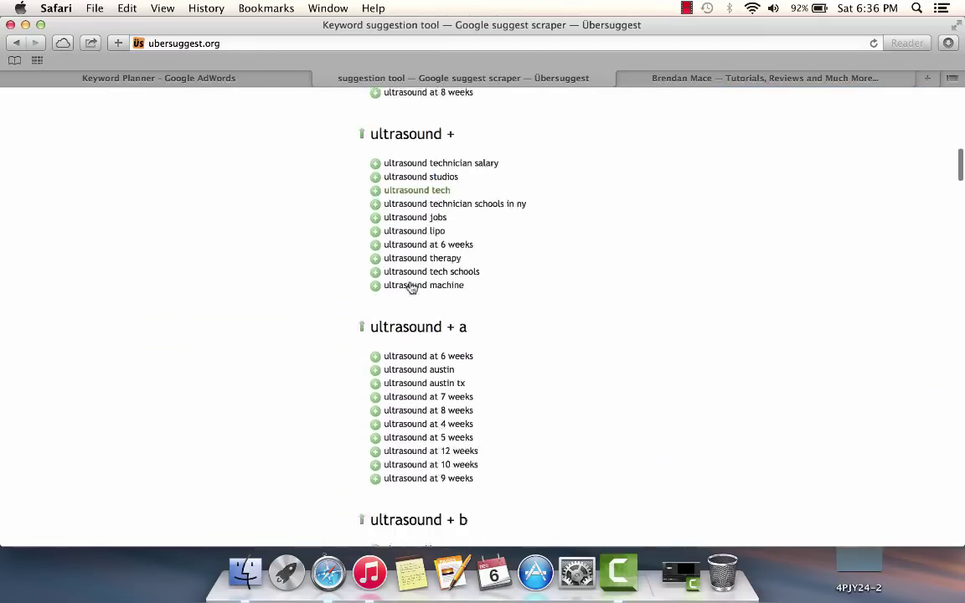
pyautogui.scroll(-2, 411, 287)
pyautogui.scroll(6, 411, 285)
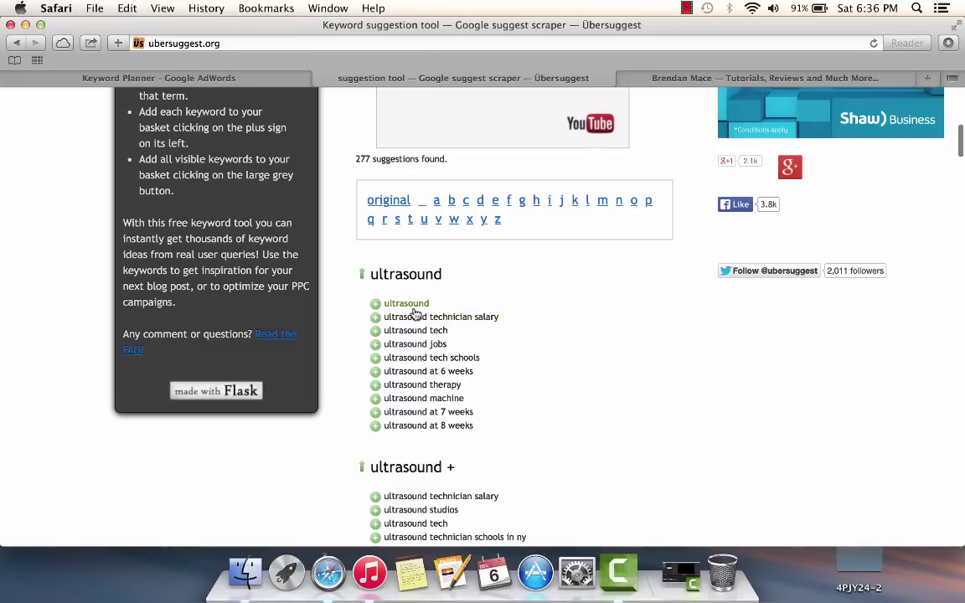
pyautogui.scroll(-3, 499, 298)
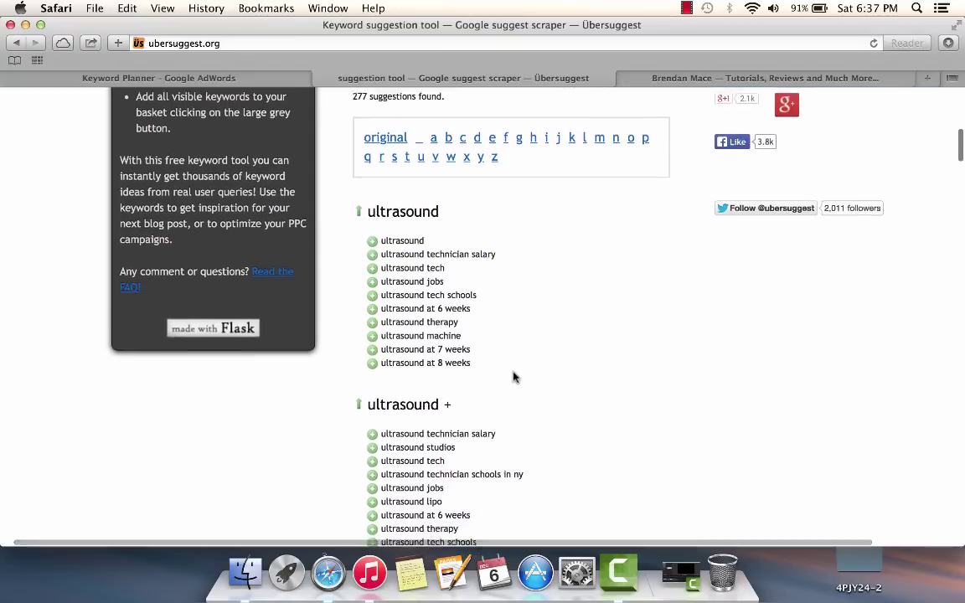
pyautogui.scroll(-1, 514, 376)
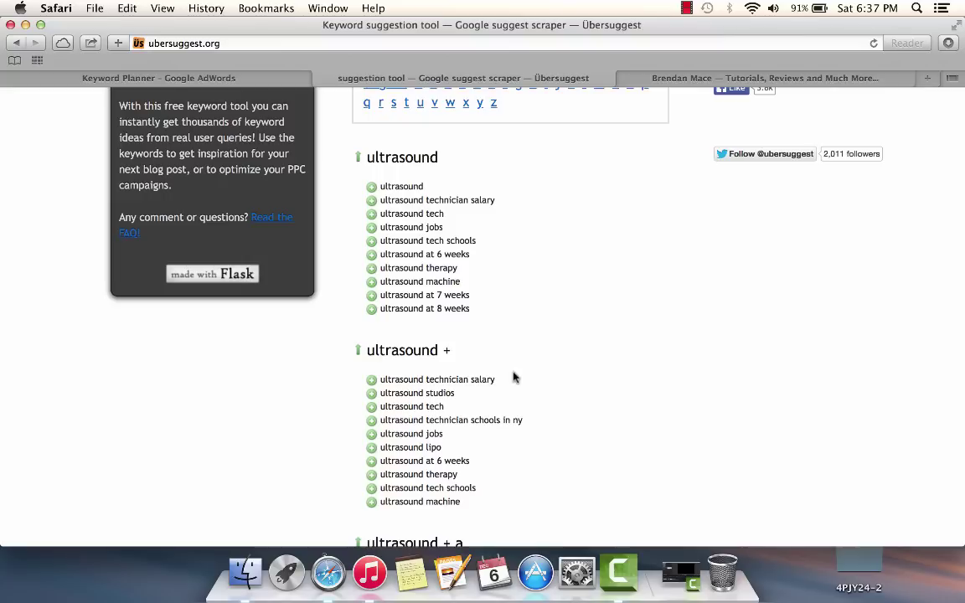
# Expand the related keywords under "ultrasound tech", "ultrasound tech schools in nj" and "ultrasound at 7 weeks" in the first suggestion group.
pyautogui.click(415, 214)
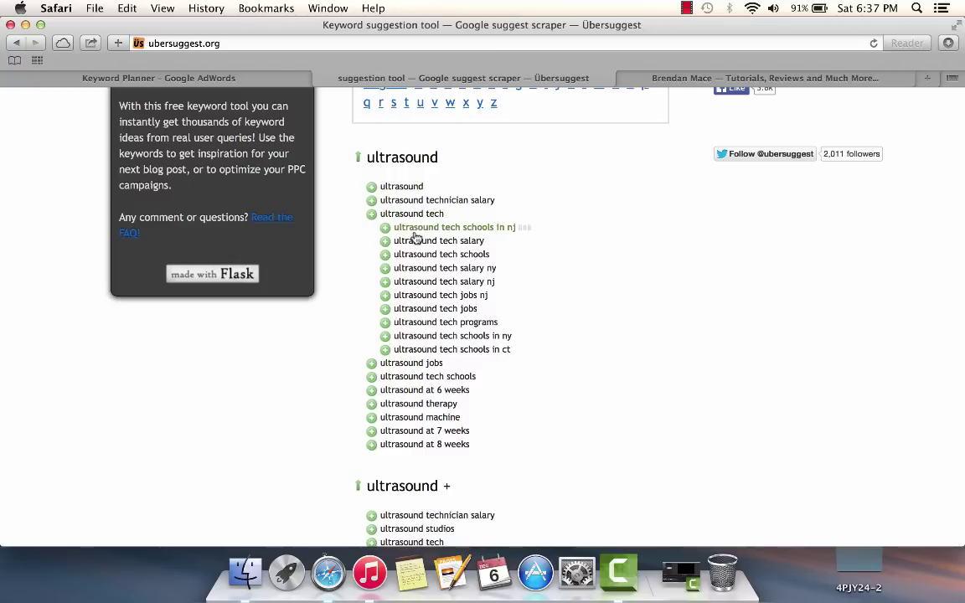
pyautogui.click(415, 228)
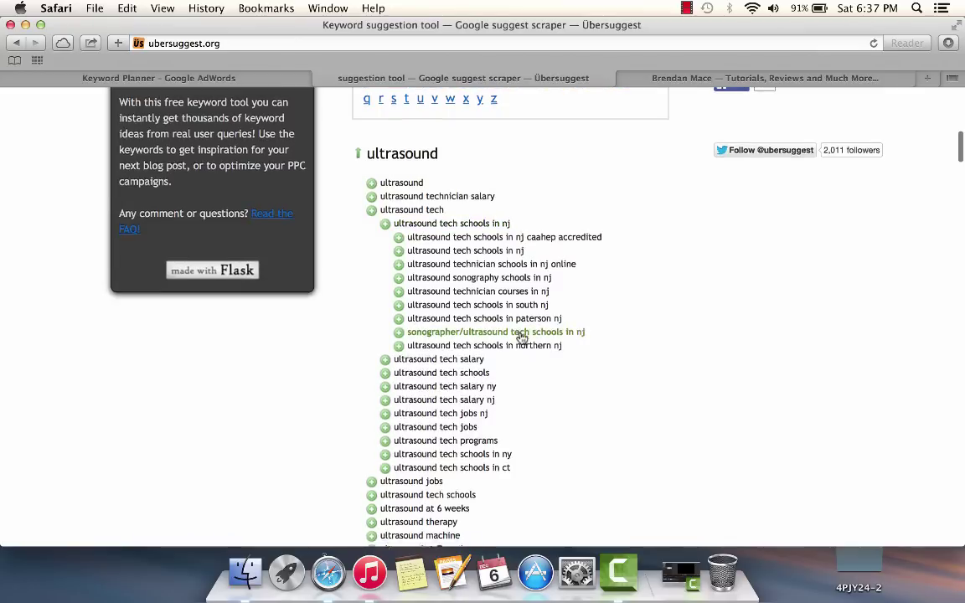
pyautogui.scroll(-5, 520, 337)
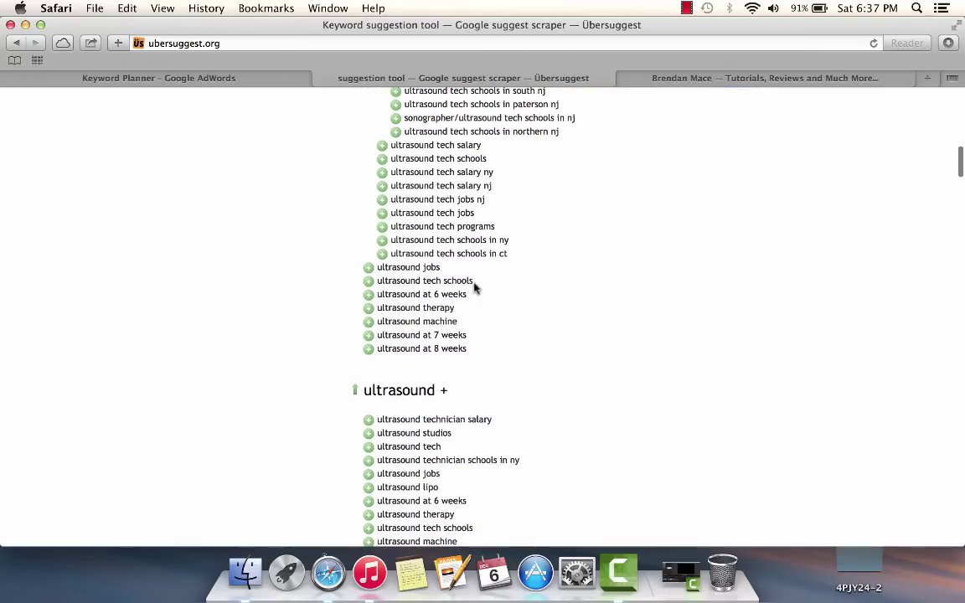
pyautogui.click(441, 334)
pyautogui.scroll(-3, 604, 314)
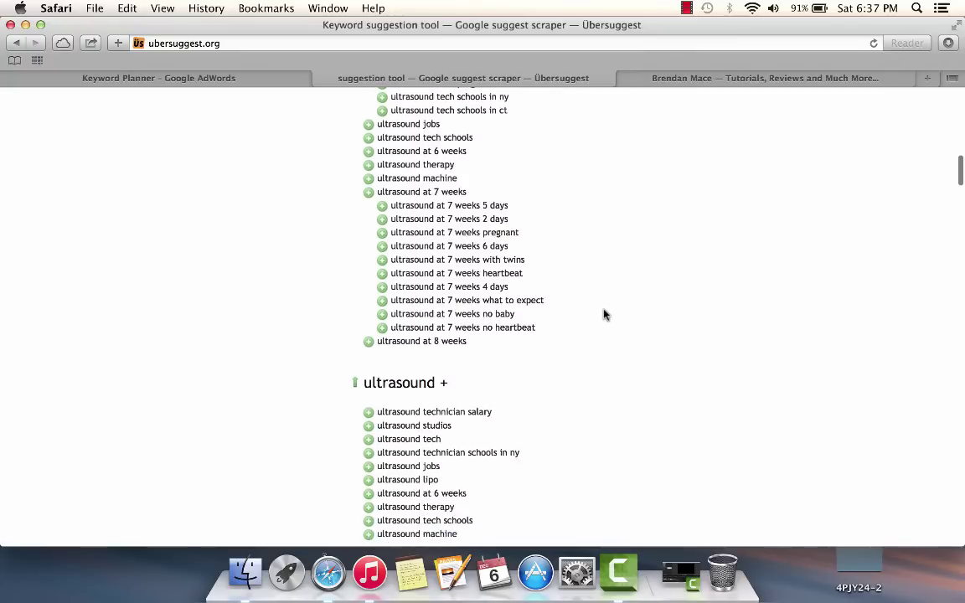
# In the "ultrasound +" group, expand the suggestions for ultrasound lipo, ultrasound jobs, ultrasound studios, ultrasound technician salary and ultrasound tech schools.
pyautogui.click(402, 479)
pyautogui.click(423, 466)
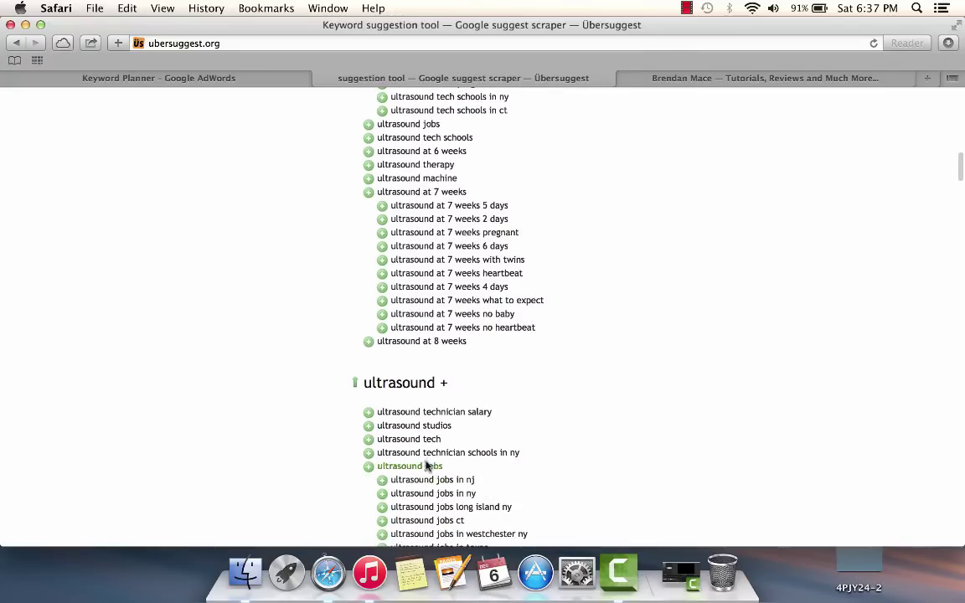
pyautogui.click(440, 425)
pyautogui.scroll(-3, 657, 401)
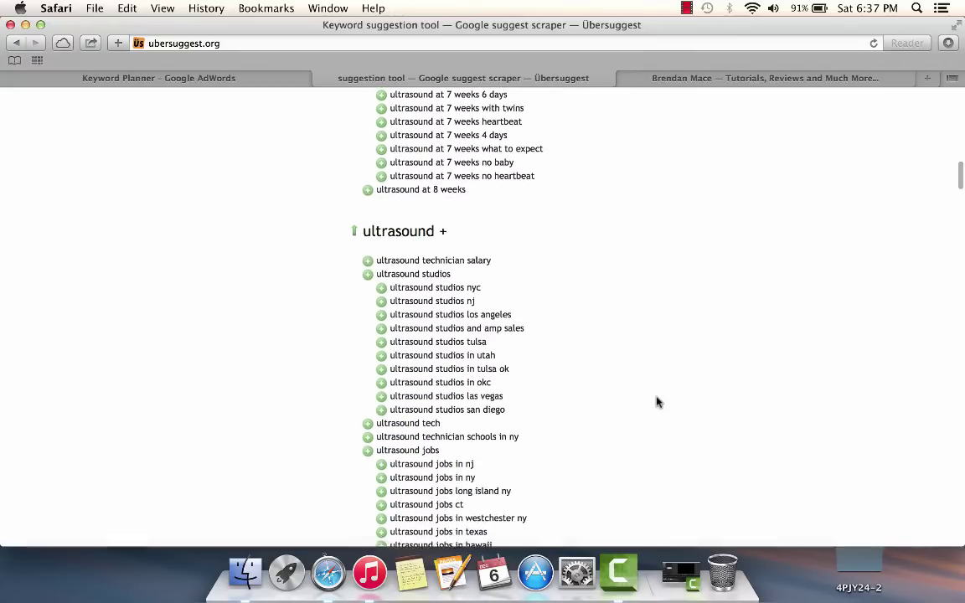
pyautogui.click(476, 262)
pyautogui.scroll(-12, 668, 338)
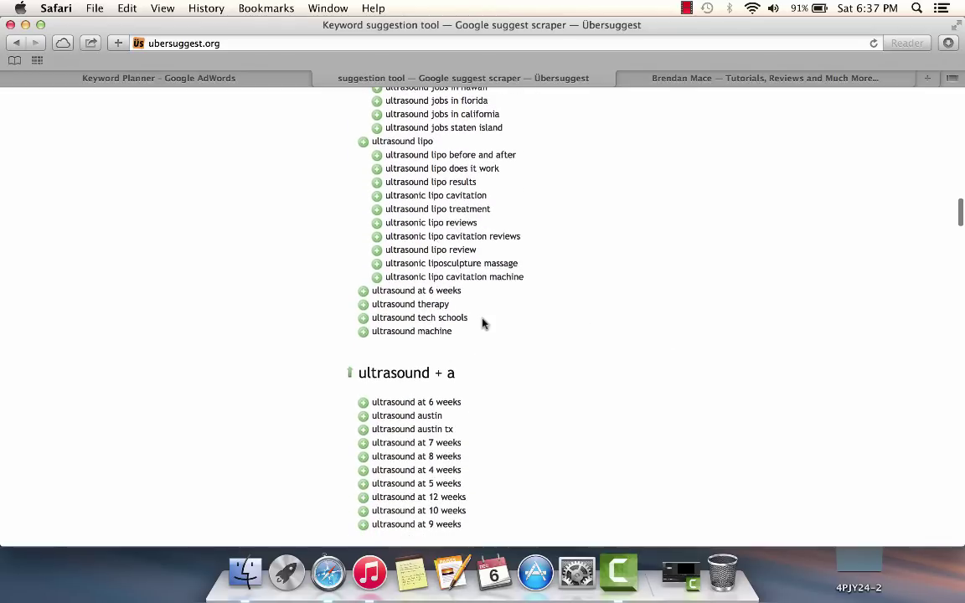
pyautogui.click(466, 318)
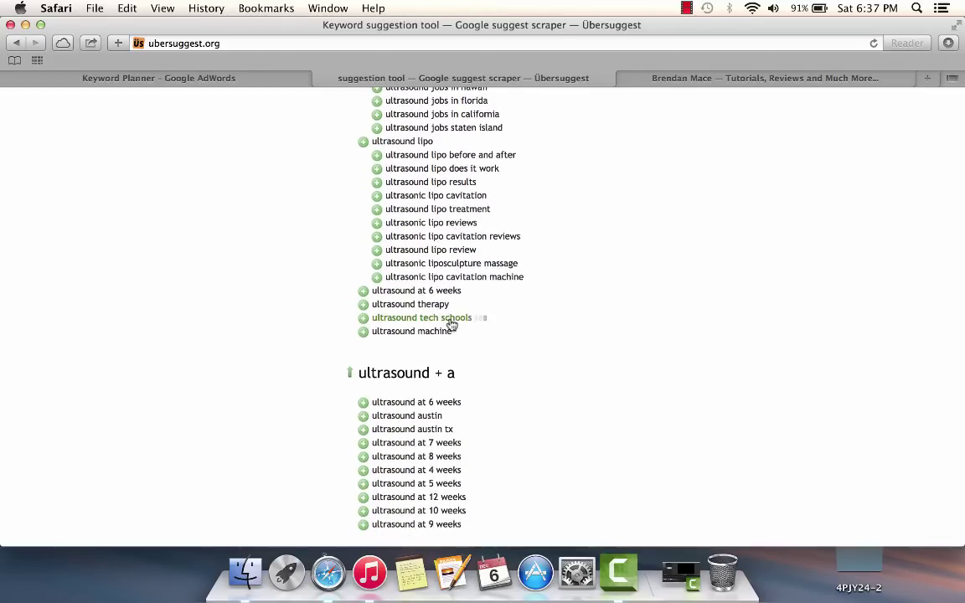
# In the "ultrasound + b" group, expand the suggestions for "ultrasound breast" and "ultrasound boy or girl".
pyautogui.scroll(-2, 607, 443)
pyautogui.scroll(-4, 606, 442)
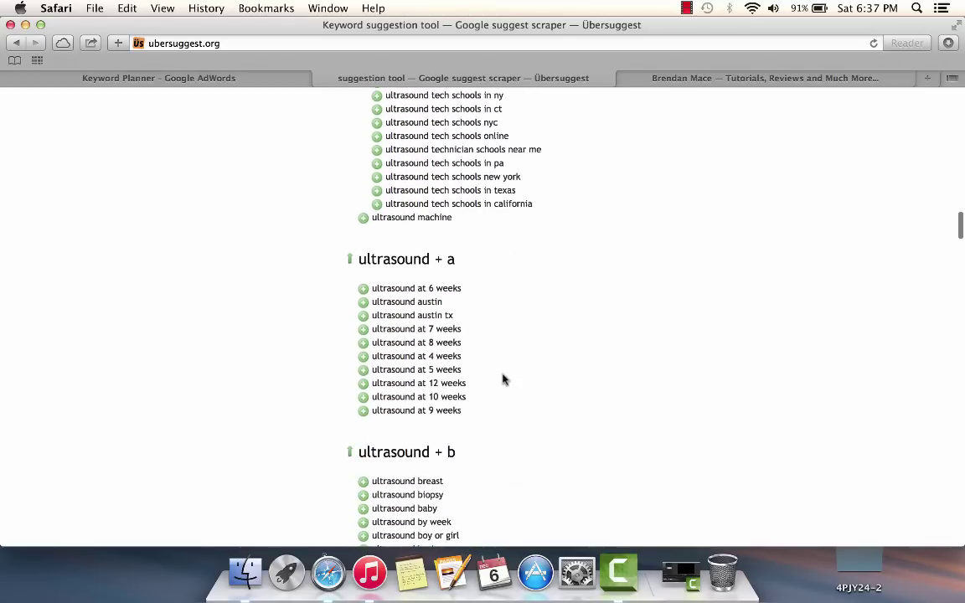
pyautogui.scroll(-5, 452, 329)
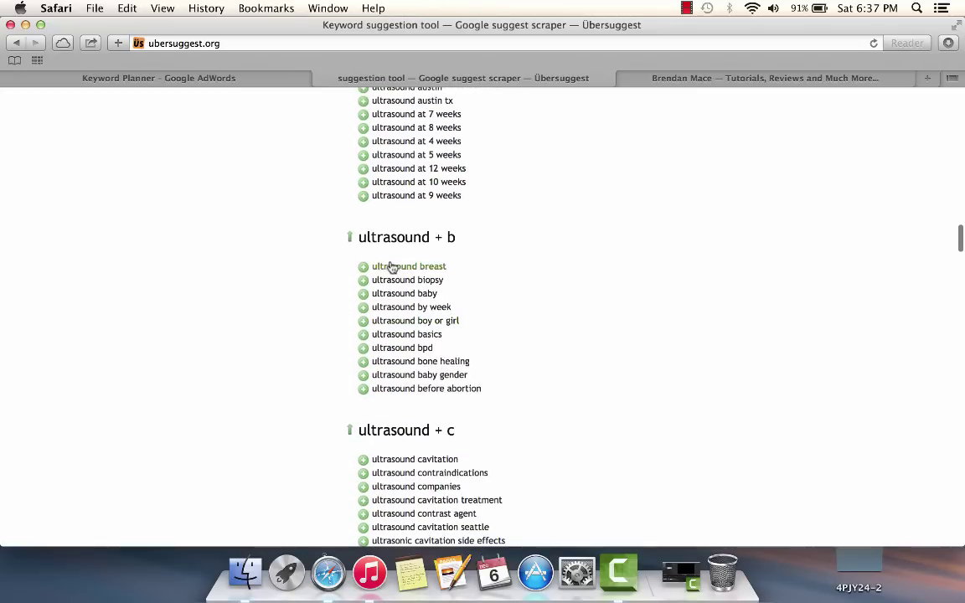
pyautogui.click(446, 457)
# In the "ultrasound + e" group, expand the suggestions for "ultrasound equipment" and "ultrasound endoscopy".
pyautogui.scroll(-5, 445, 461)
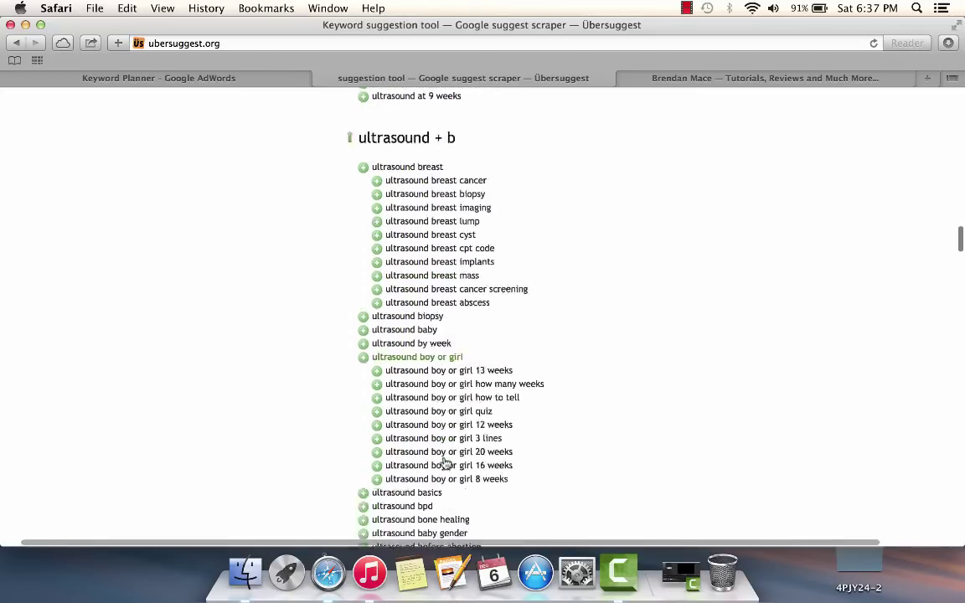
pyautogui.click(402, 385)
pyautogui.scroll(-10, 607, 465)
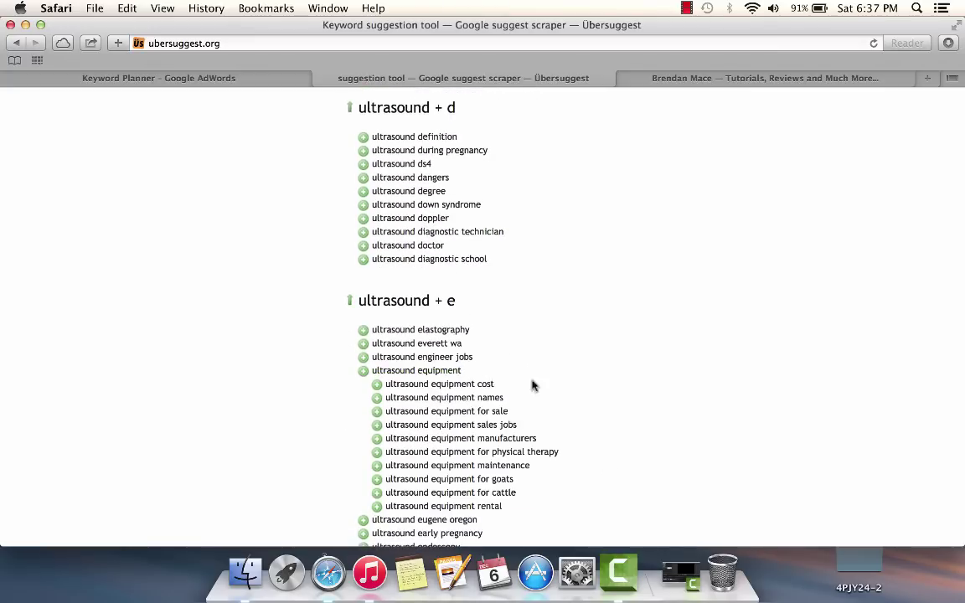
pyautogui.scroll(-1, 544, 381)
pyautogui.scroll(-5, 441, 347)
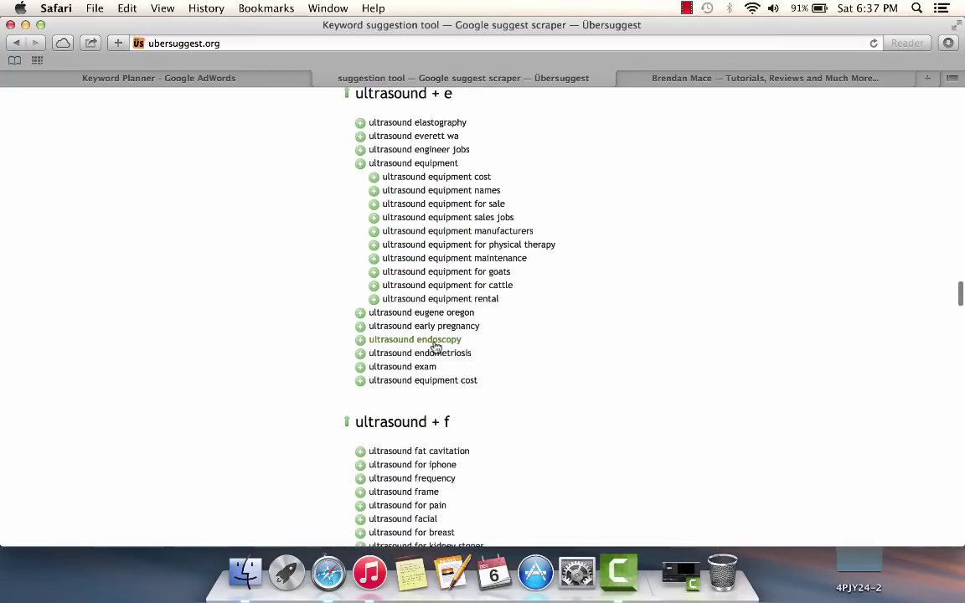
pyautogui.click(435, 342)
# In the "ultrasound + f" group, expand the suggestions for "ultrasound frame", "ultrasound for pain" and "ultrasound for breast".
pyautogui.scroll(-5, 603, 355)
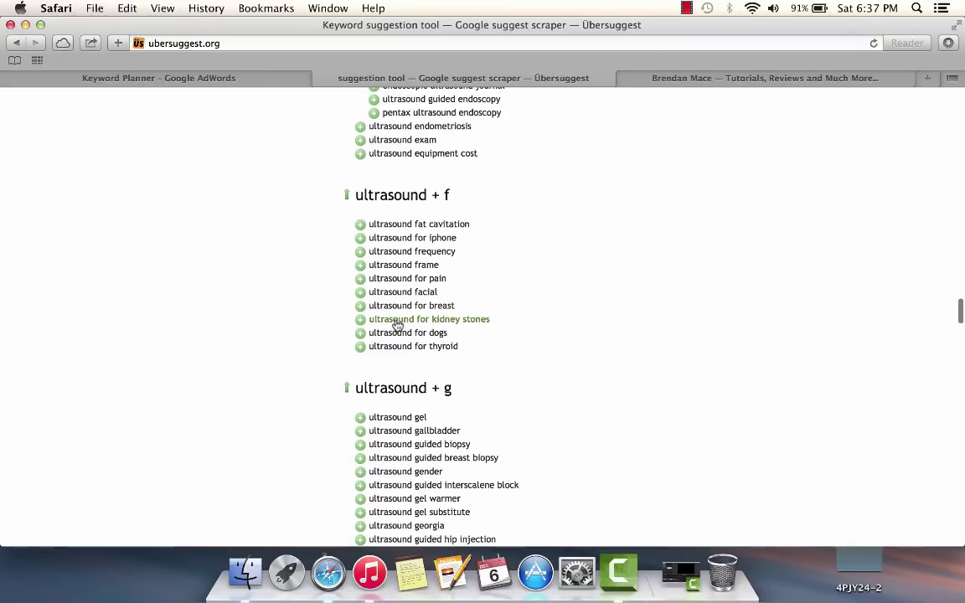
pyautogui.click(406, 267)
pyautogui.scroll(-1, 586, 310)
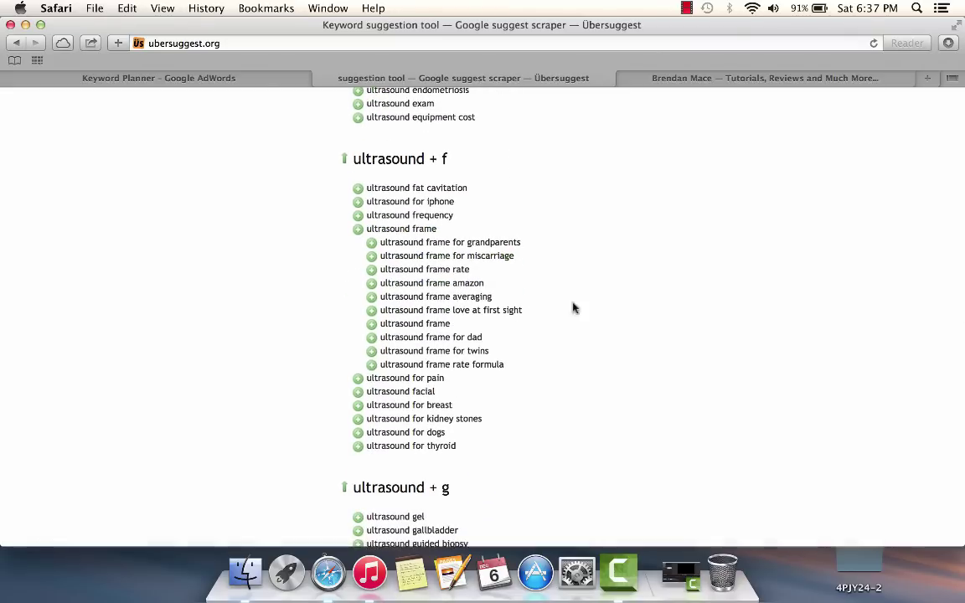
pyautogui.click(424, 381)
pyautogui.scroll(-4, 566, 369)
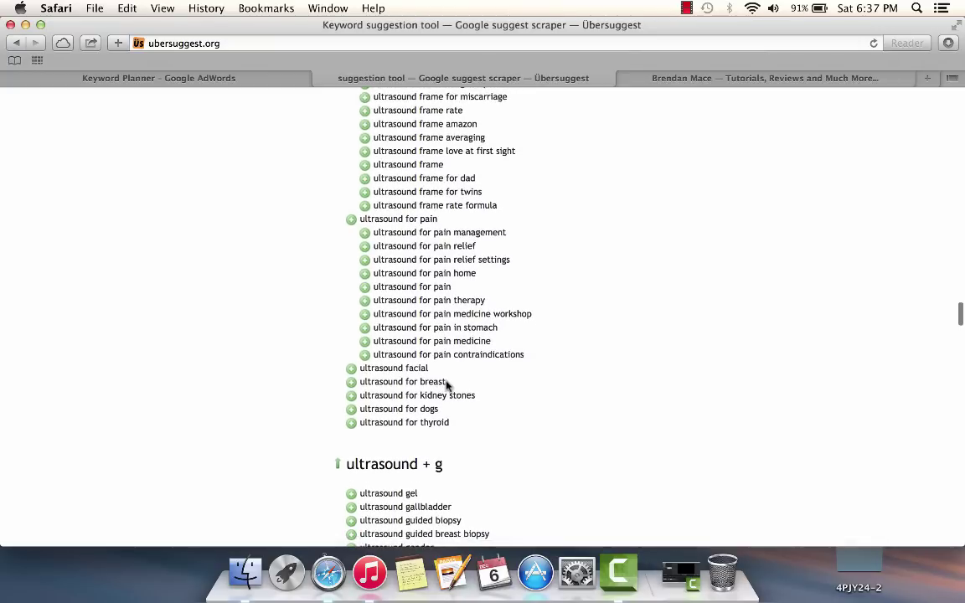
pyautogui.click(436, 382)
# Expand the suggestions for "ultrasound gallbladder" in the g group and "ultrasound heartbeat" in the h group.
pyautogui.scroll(-10, 447, 354)
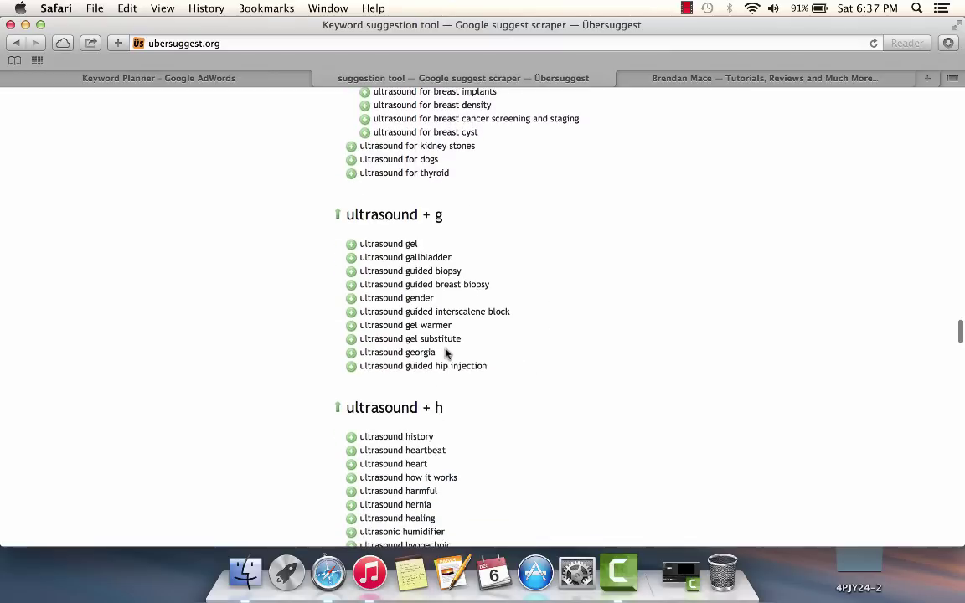
pyautogui.click(401, 258)
pyautogui.scroll(-6, 502, 360)
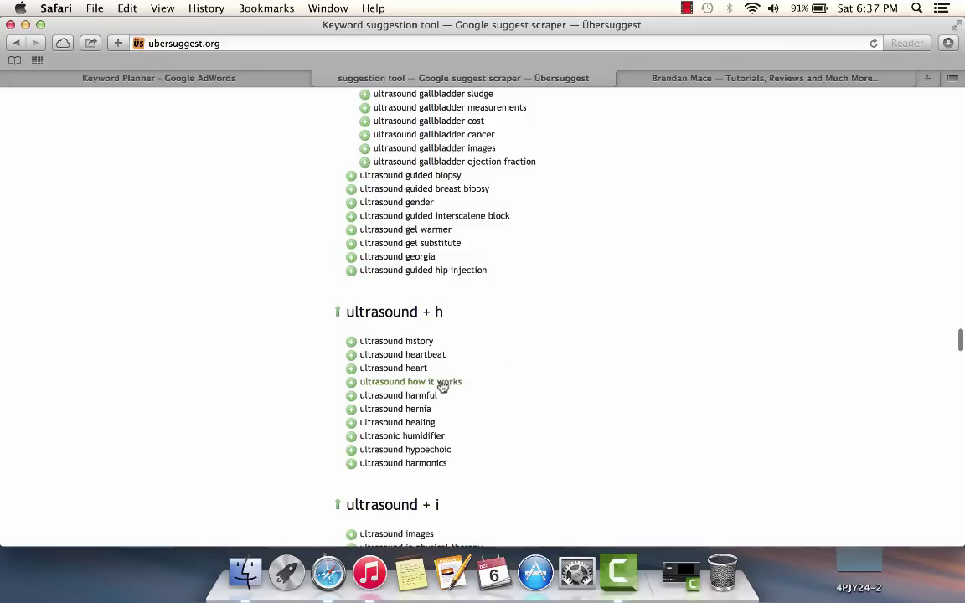
pyautogui.scroll(-1, 435, 381)
pyautogui.click(423, 338)
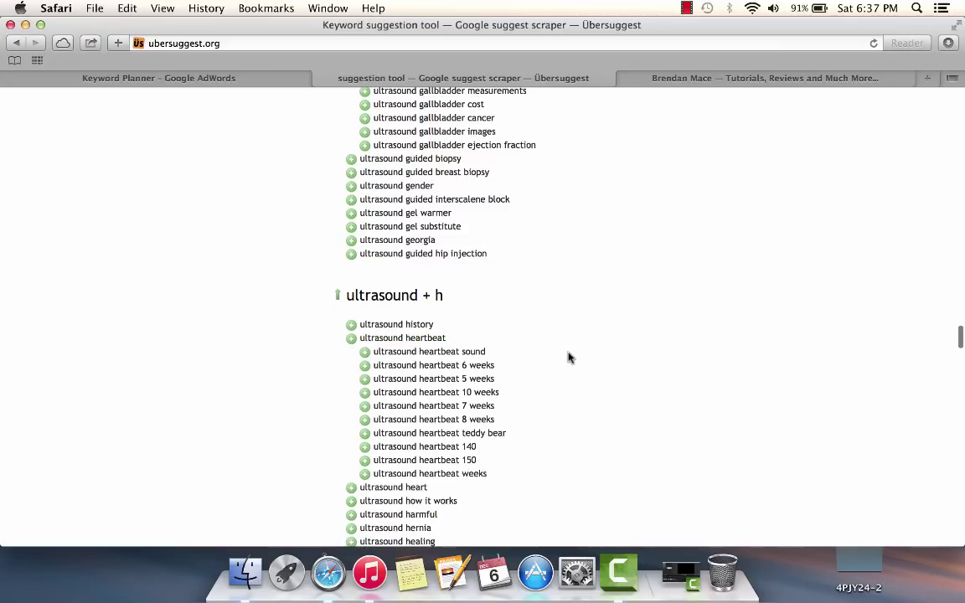
pyautogui.scroll(-4, 570, 356)
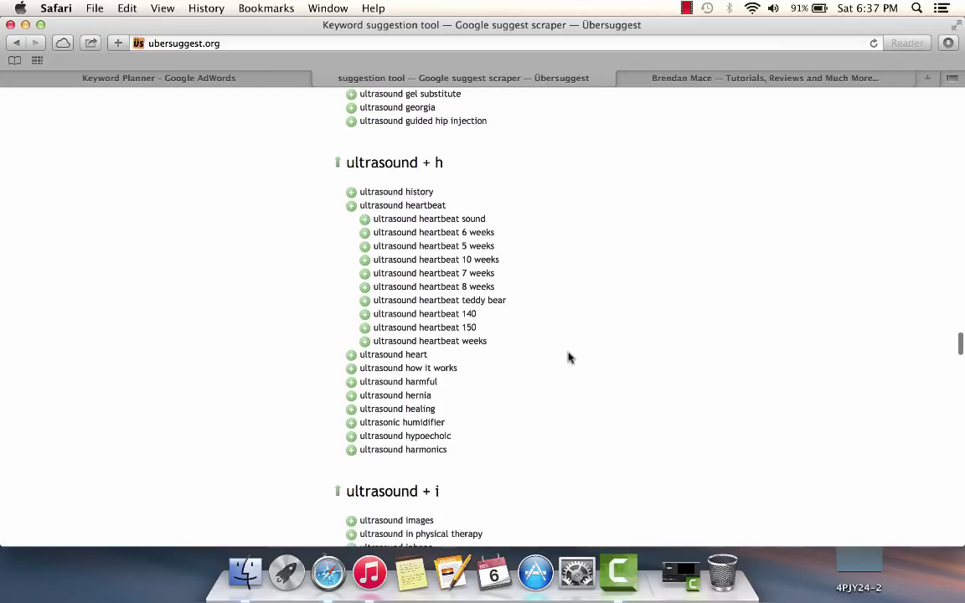
# In the "ultrasound + h" group, expand the suggestions for "ultrasound history" and "ultrasound harmful".
pyautogui.click(408, 192)
pyautogui.scroll(-7, 631, 282)
pyautogui.scroll(-2, 631, 284)
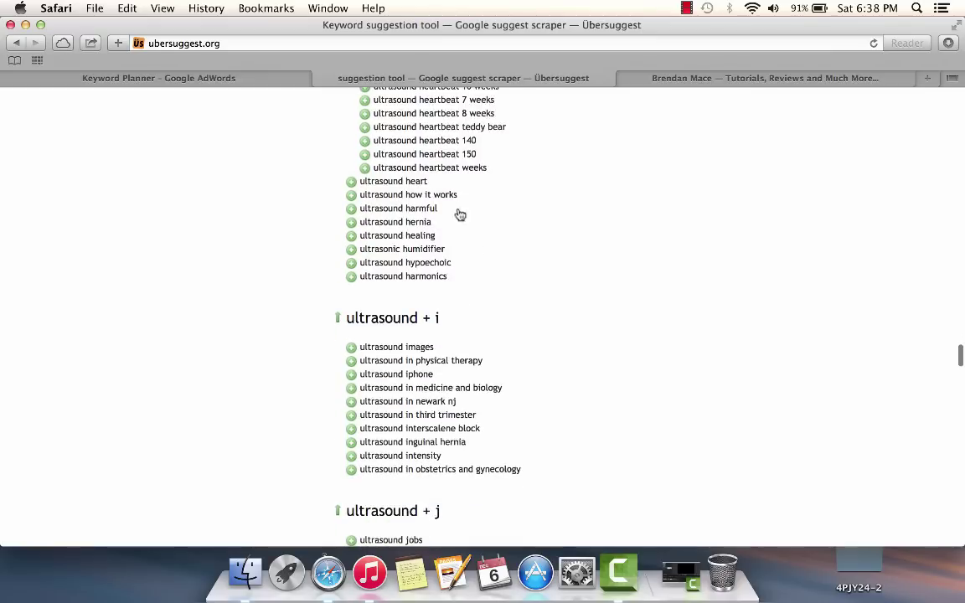
pyautogui.click(420, 213)
pyautogui.scroll(-7, 599, 323)
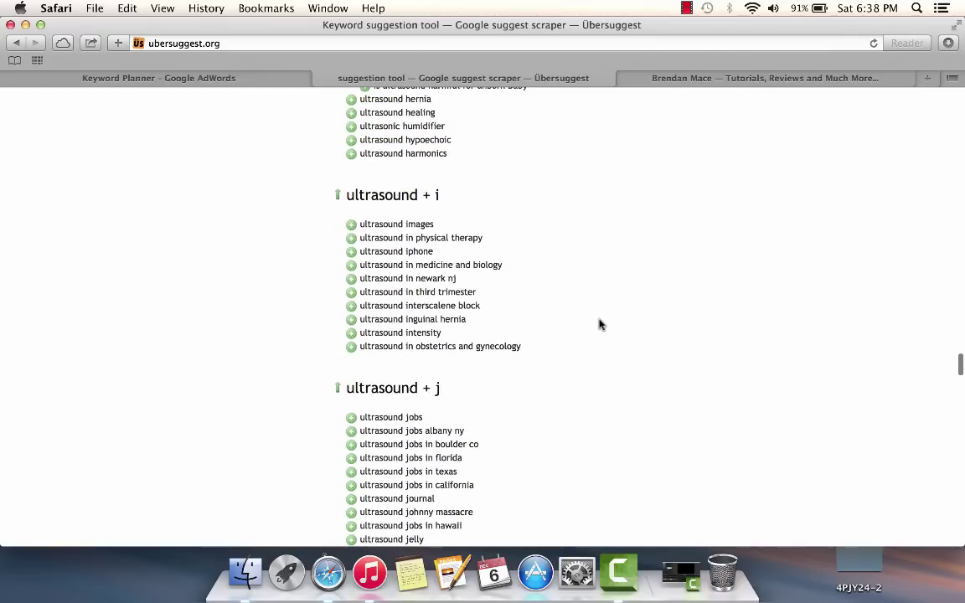
# In the "ultrasound + i" group, expand "ultrasound inguinal hernia", "ultrasound in third trimester" and "ultrasound in medicine and biology".
pyautogui.click(419, 321)
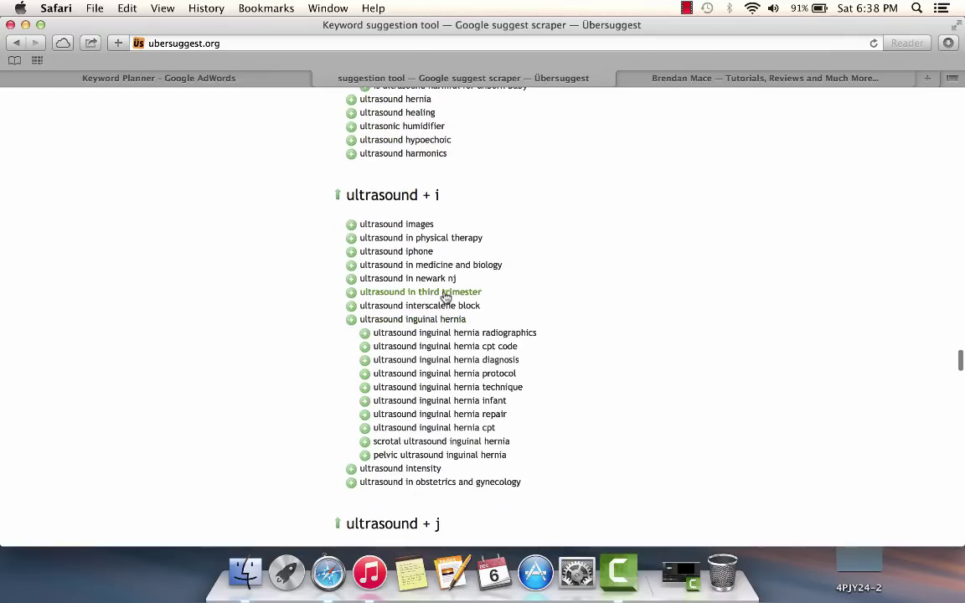
pyautogui.click(436, 292)
pyautogui.click(418, 266)
pyautogui.scroll(-15, 558, 256)
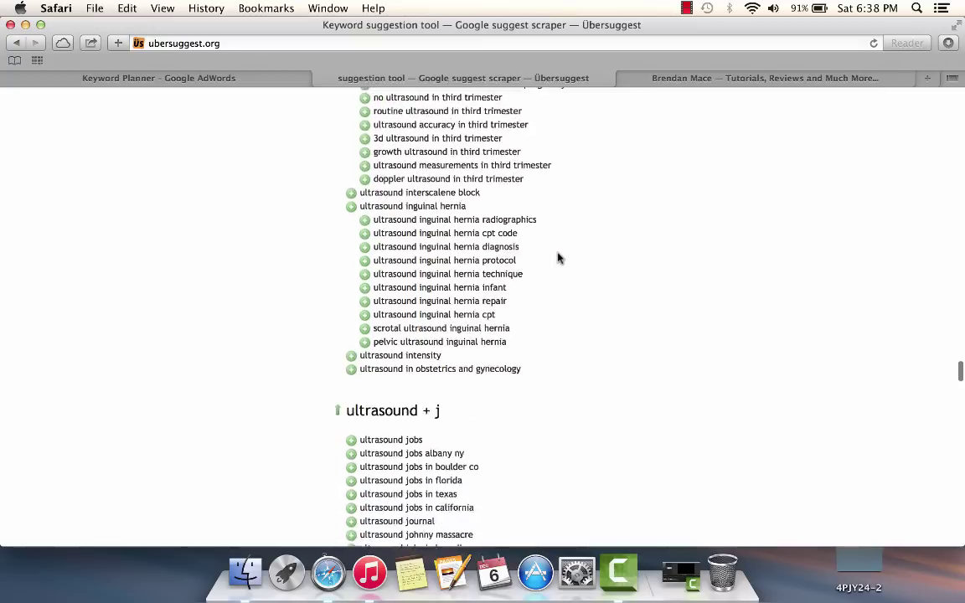
# In the "ultrasound + k" group, expand the suggestions for "ultrasound knee", "ultrasound knobology" and "ultrasound knee injection".
pyautogui.scroll(-11, 470, 366)
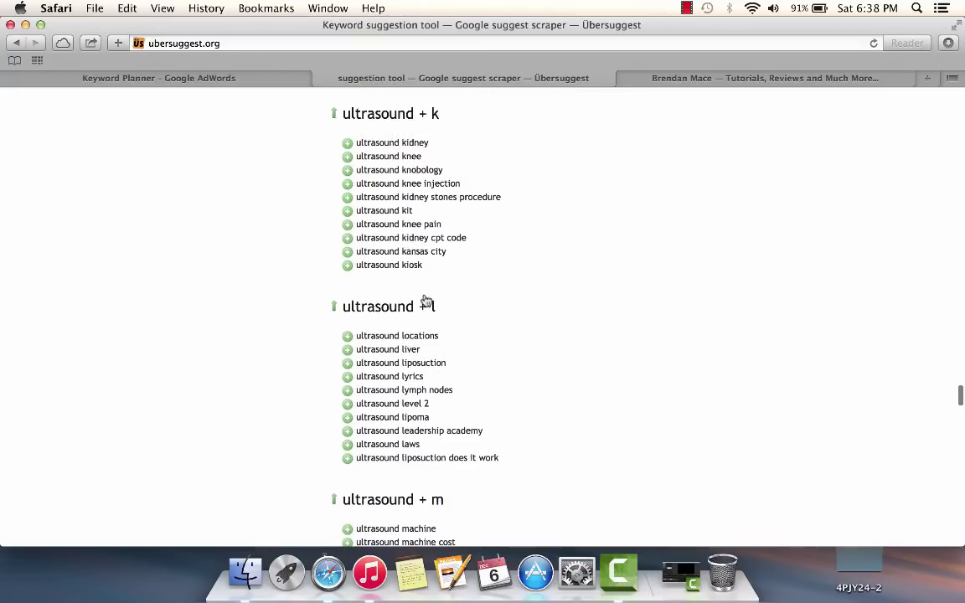
pyautogui.click(387, 159)
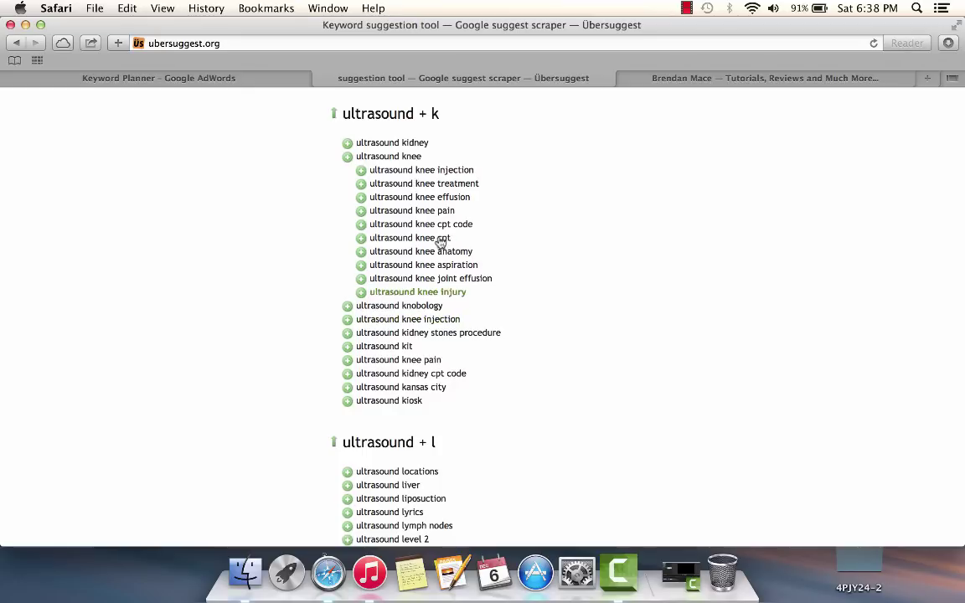
pyautogui.click(431, 307)
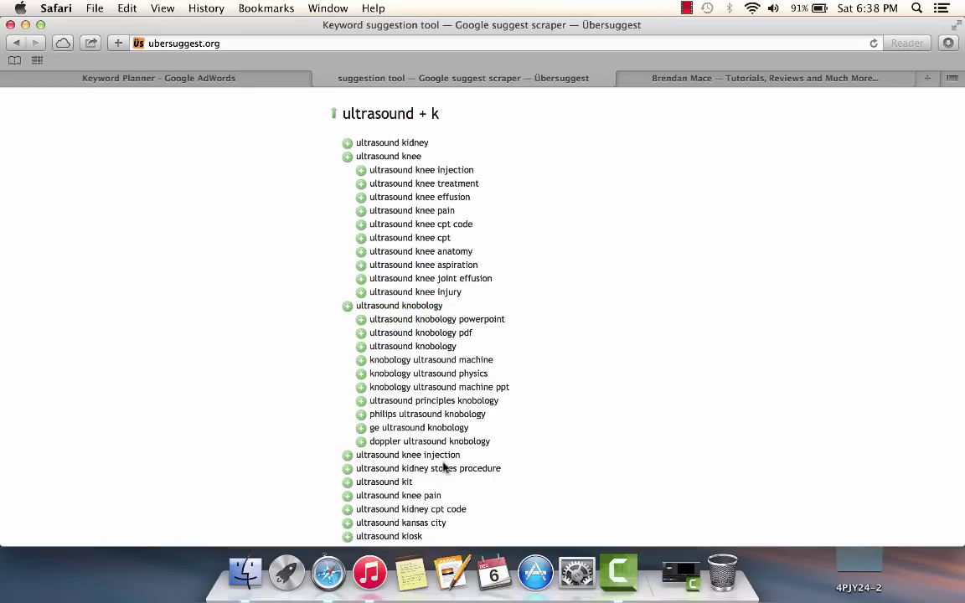
pyautogui.click(424, 456)
# In the "ultrasound + n" group, expand the suggestions for "ultrasound nurse" and "ultrasound news".
pyautogui.scroll(-20, 631, 414)
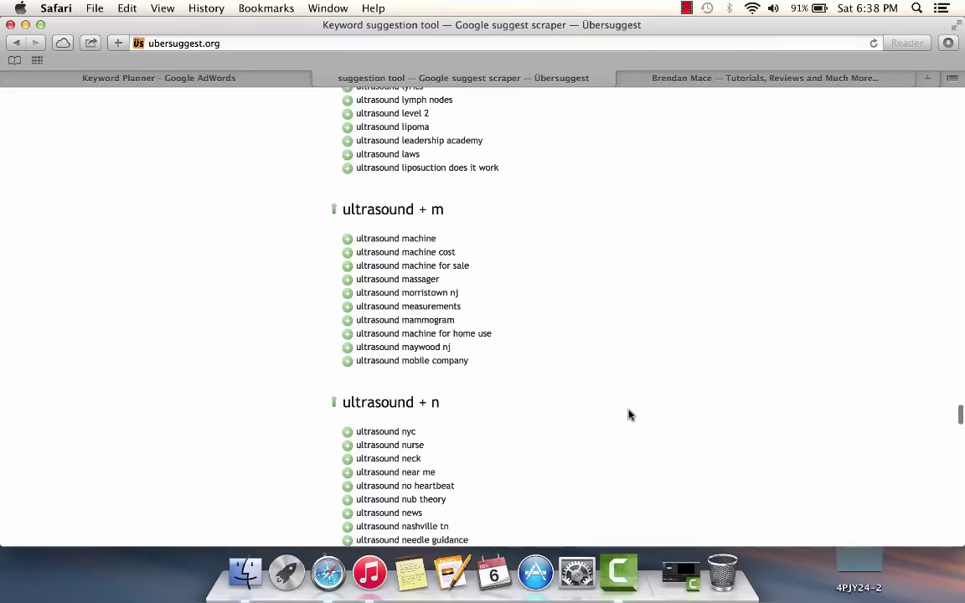
pyautogui.click(399, 446)
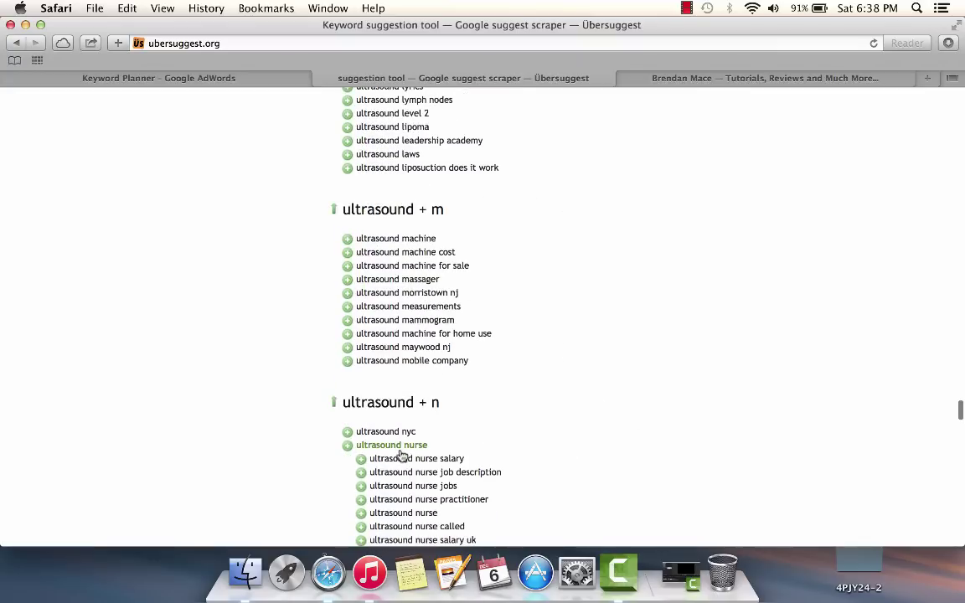
pyautogui.scroll(-8, 544, 440)
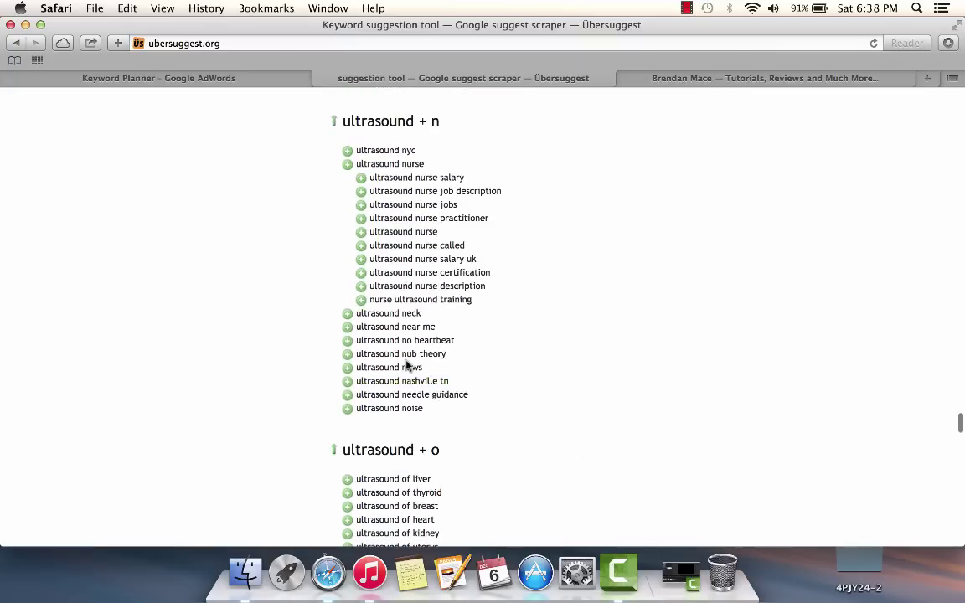
pyautogui.click(407, 367)
# In the "ultrasound + o" group, expand the suggestions for ultrasound of abdomen, thyroid, breast, heart and uterus.
pyautogui.scroll(-8, 550, 344)
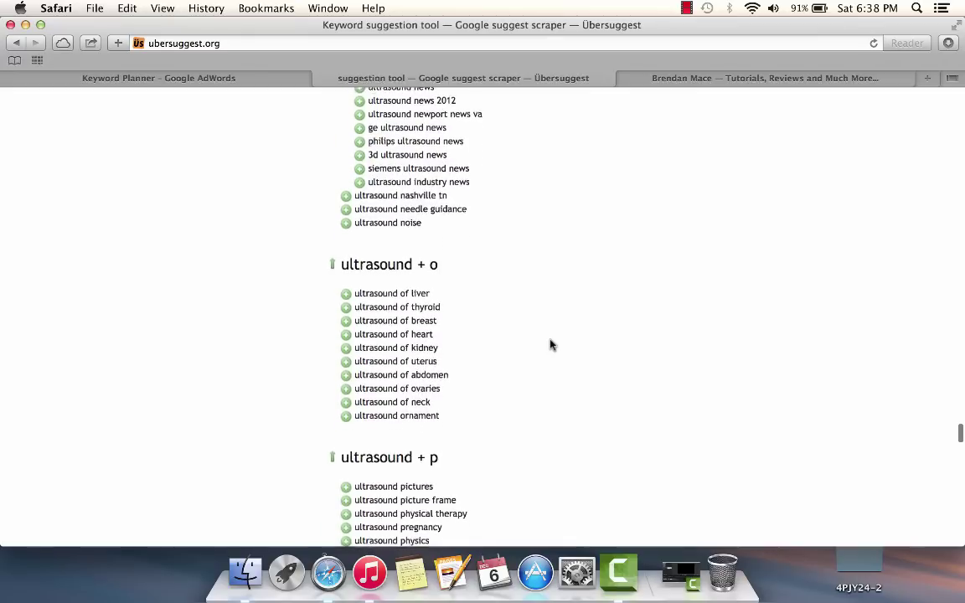
pyautogui.scroll(-2, 550, 345)
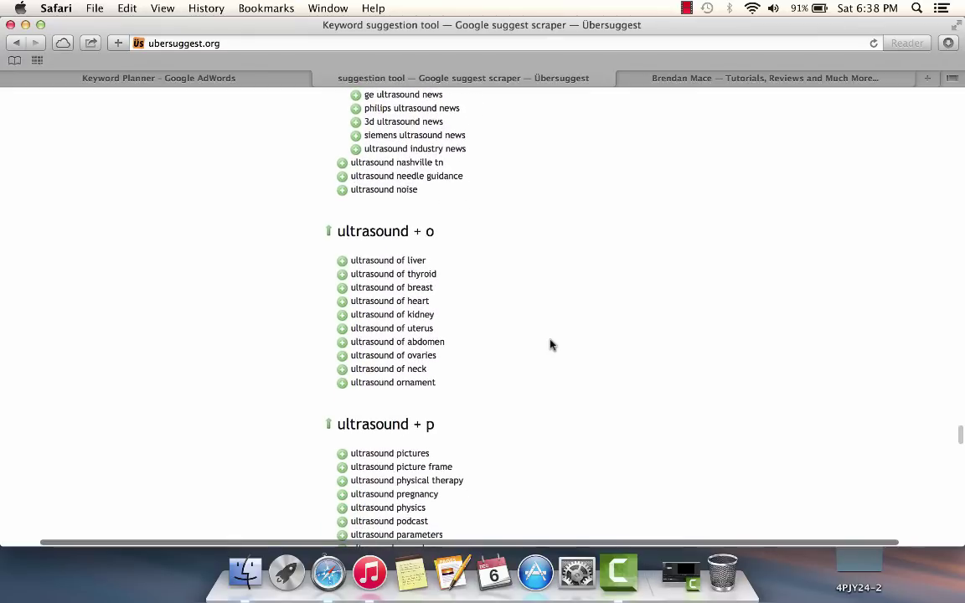
pyautogui.click(419, 341)
pyautogui.click(392, 277)
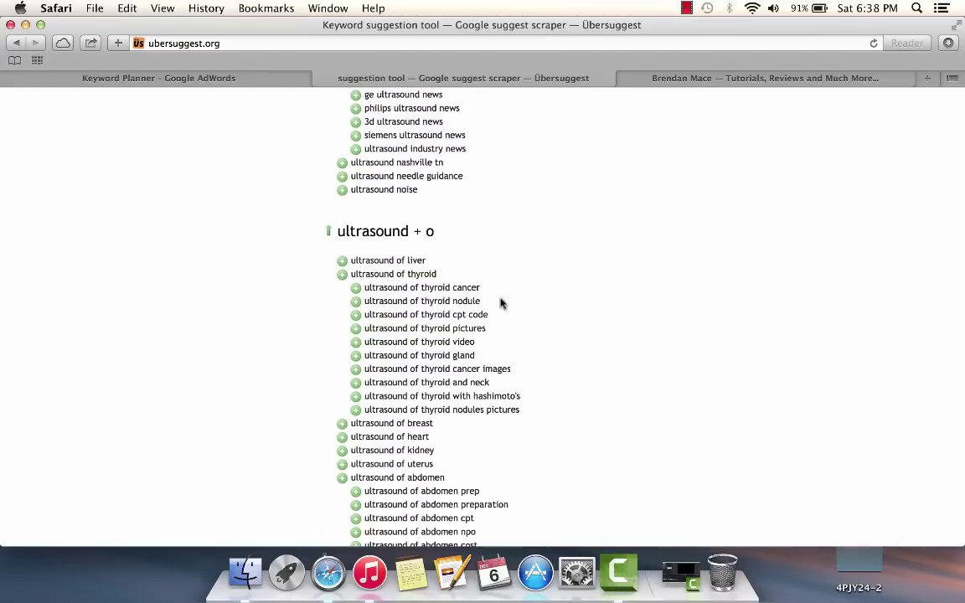
pyautogui.scroll(-5, 502, 305)
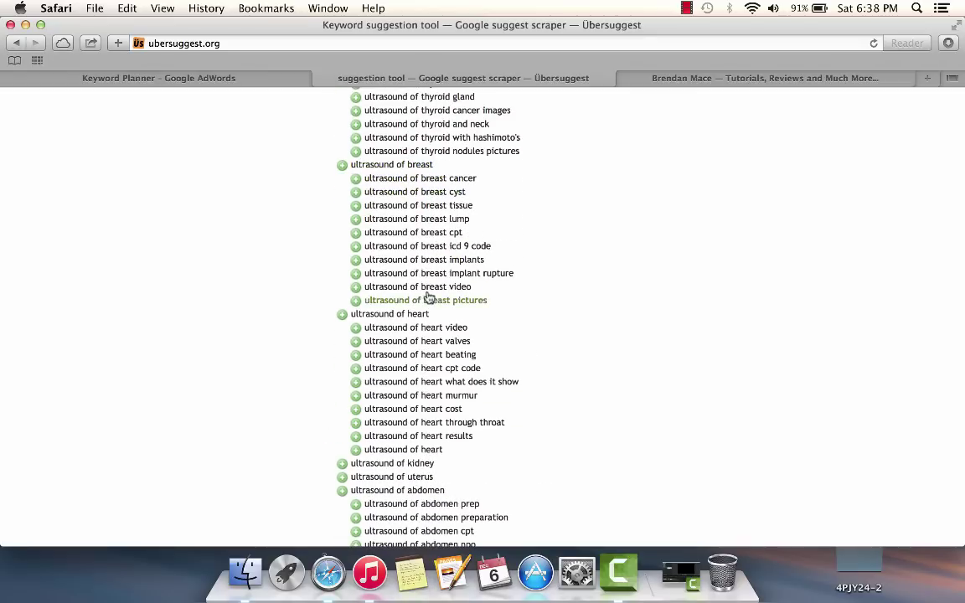
pyautogui.click(410, 477)
# In the "ultrasound + p" group, expand the suggestions for "ultrasound pictures".
pyautogui.scroll(-10, 501, 458)
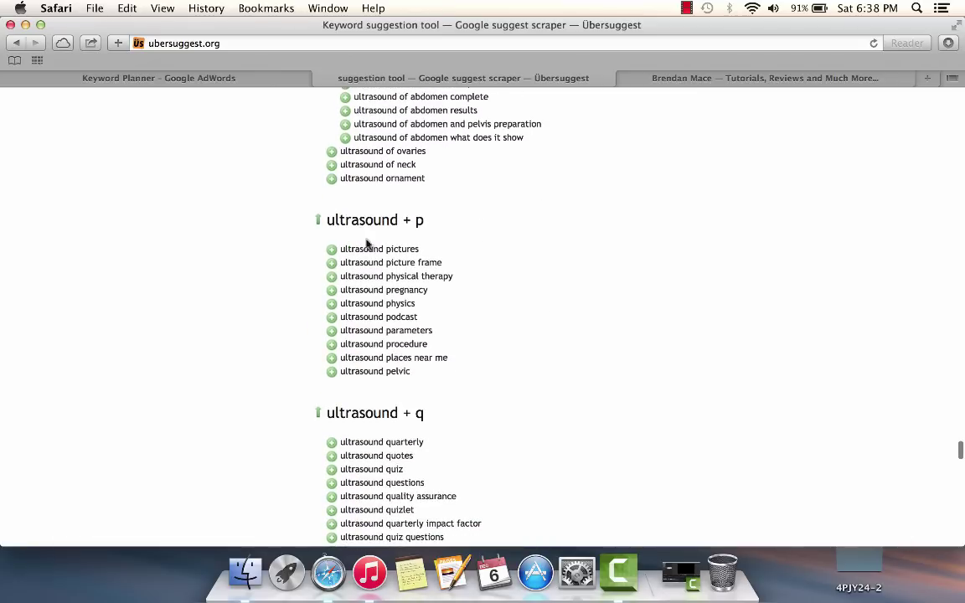
pyautogui.click(370, 249)
pyautogui.scroll(-2, 564, 301)
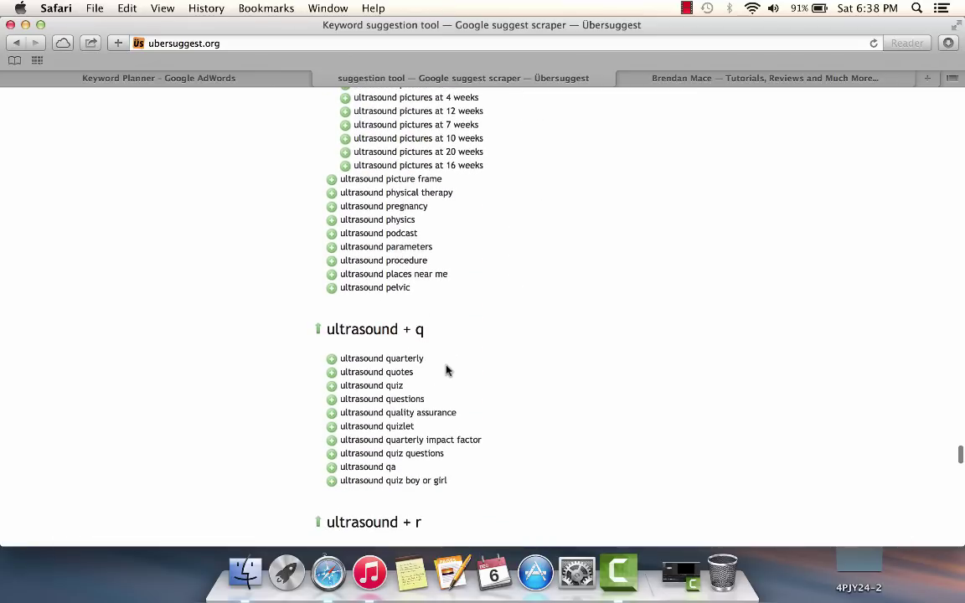
pyautogui.scroll(-3, 447, 370)
# Select the entire list of keyword suggestions, from the first "ultrasound" entry through "ultrasound zygote" at the end of the z group.
pyautogui.scroll(20, 446, 370)
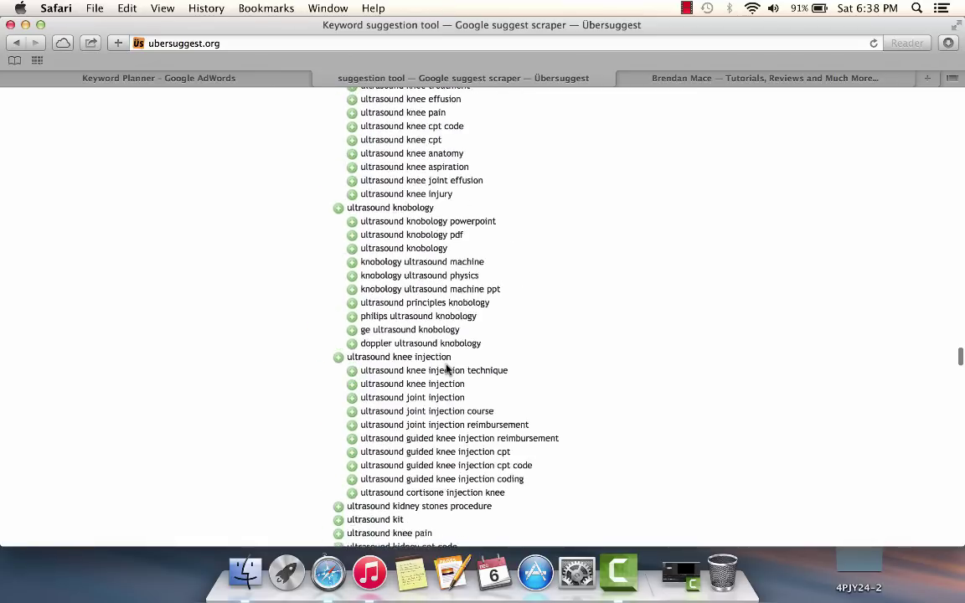
pyautogui.scroll(20, 446, 371)
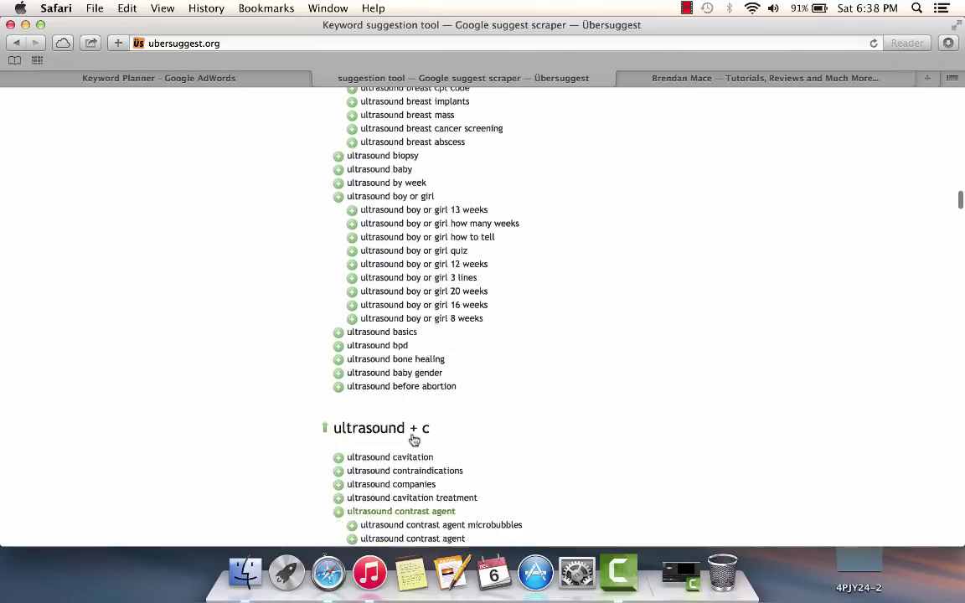
pyautogui.scroll(20, 413, 439)
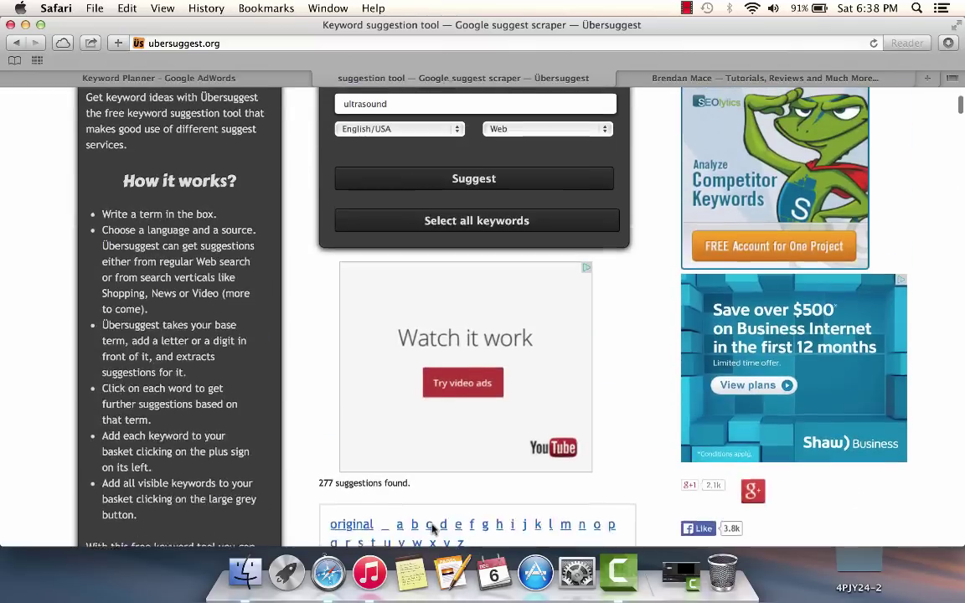
pyautogui.scroll(-8, 432, 529)
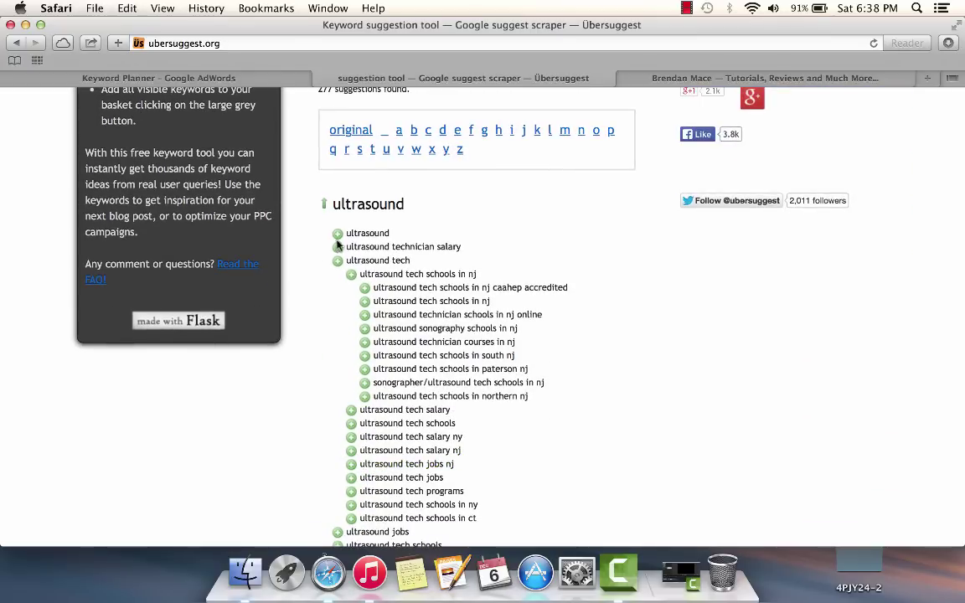
pyautogui.moveTo(352, 232); pyautogui.dragTo(495, 519)
pyautogui.click(495, 519)
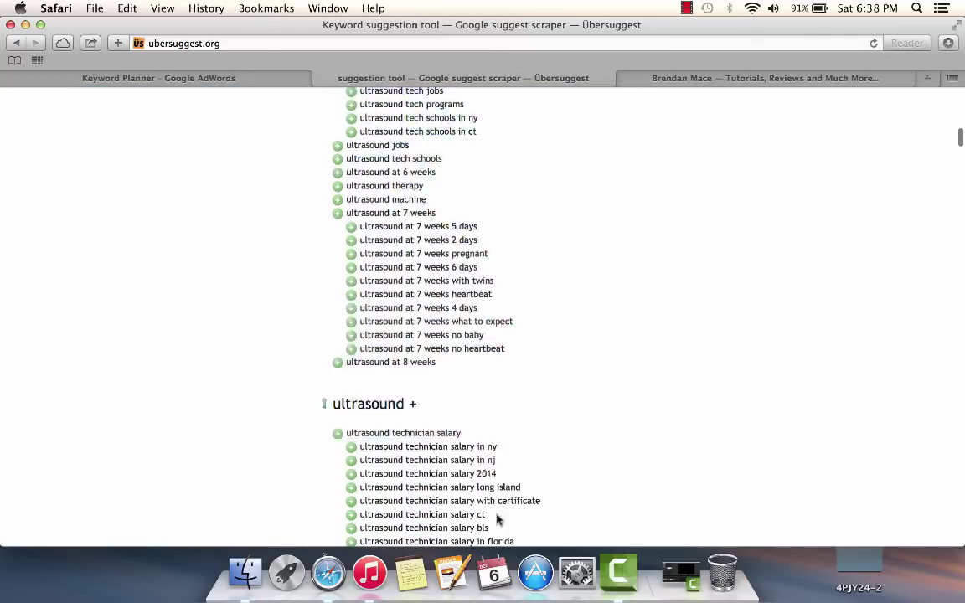
pyautogui.scroll(-15, 495, 519)
pyautogui.scroll(-8, 464, 506)
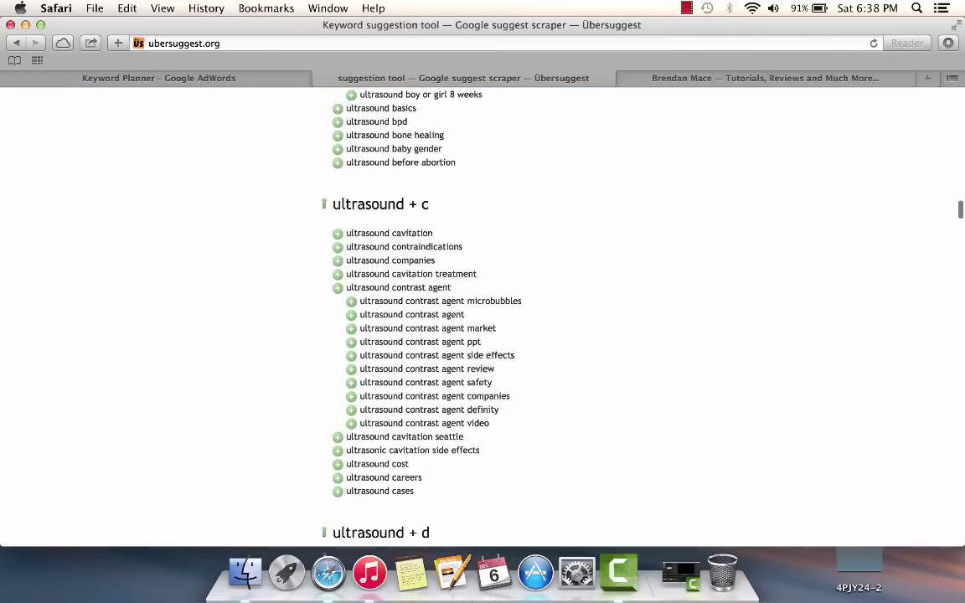
pyautogui.keyDown('shift'); pyautogui.click(464, 506); pyautogui.keyUp('shift')
pyautogui.click(465, 506)
pyautogui.scroll(-10, 464, 506)
pyautogui.keyDown('shift'); pyautogui.click(448, 425); pyautogui.keyUp('shift')
pyautogui.scroll(-3, 448, 424)
pyautogui.keyDown('shift'); pyautogui.click(474, 517); pyautogui.keyUp('shift')
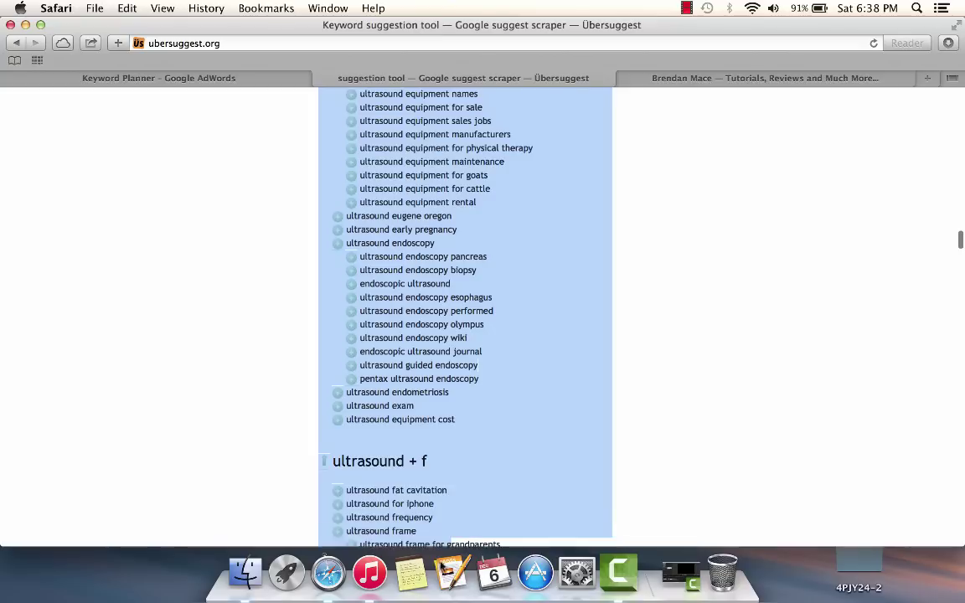
pyautogui.click(473, 517)
pyautogui.scroll(-15, 474, 517)
pyautogui.scroll(-15, 426, 473)
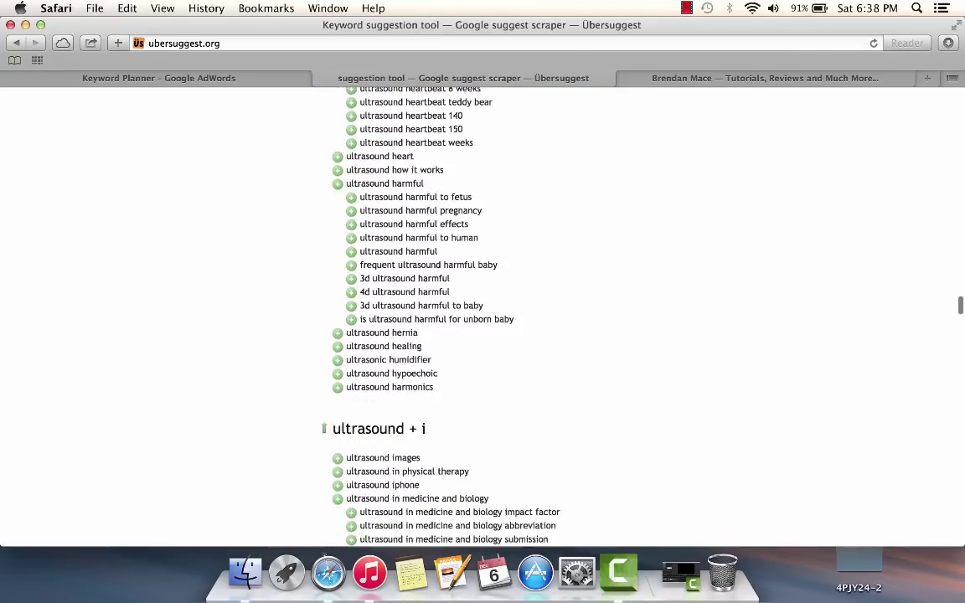
pyautogui.keyDown('shift'); pyautogui.click(425, 473); pyautogui.keyUp('shift')
pyautogui.click(426, 473)
pyautogui.scroll(-8, 425, 473)
pyautogui.keyDown('shift'); pyautogui.click(427, 531); pyautogui.keyUp('shift')
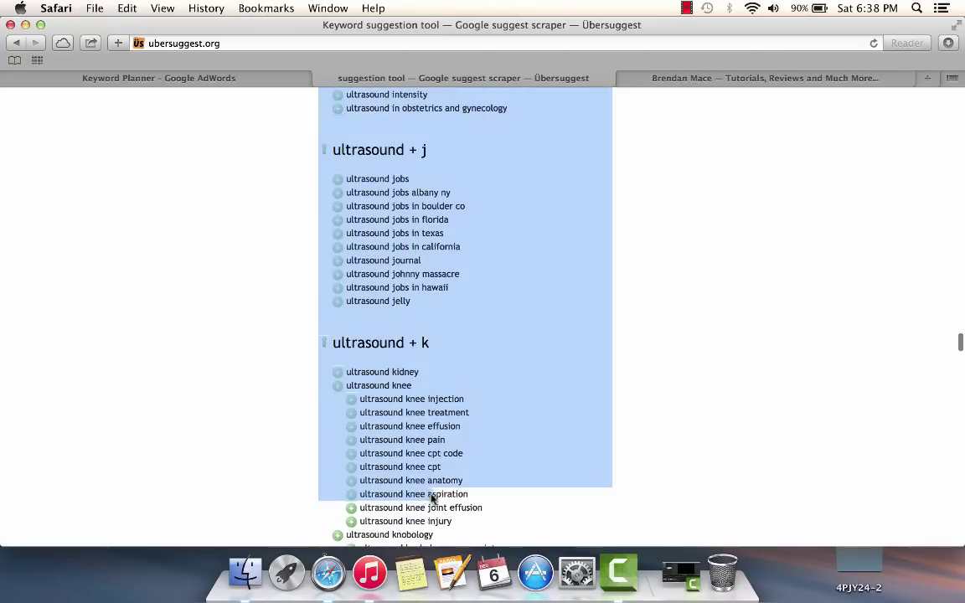
pyautogui.click(431, 497)
pyautogui.scroll(-20, 431, 498)
pyautogui.scroll(-20, 483, 318)
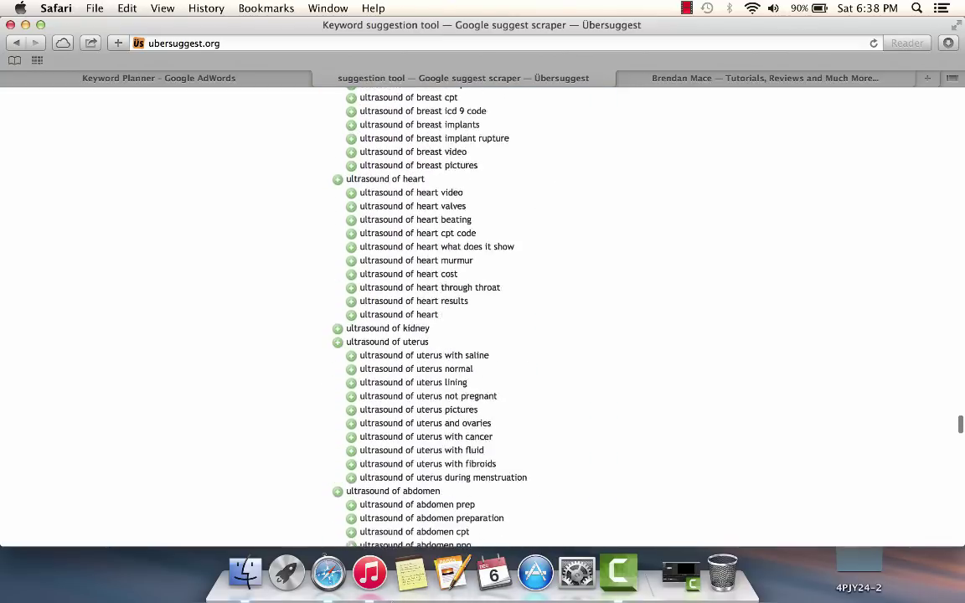
pyautogui.scroll(-18, 435, 503)
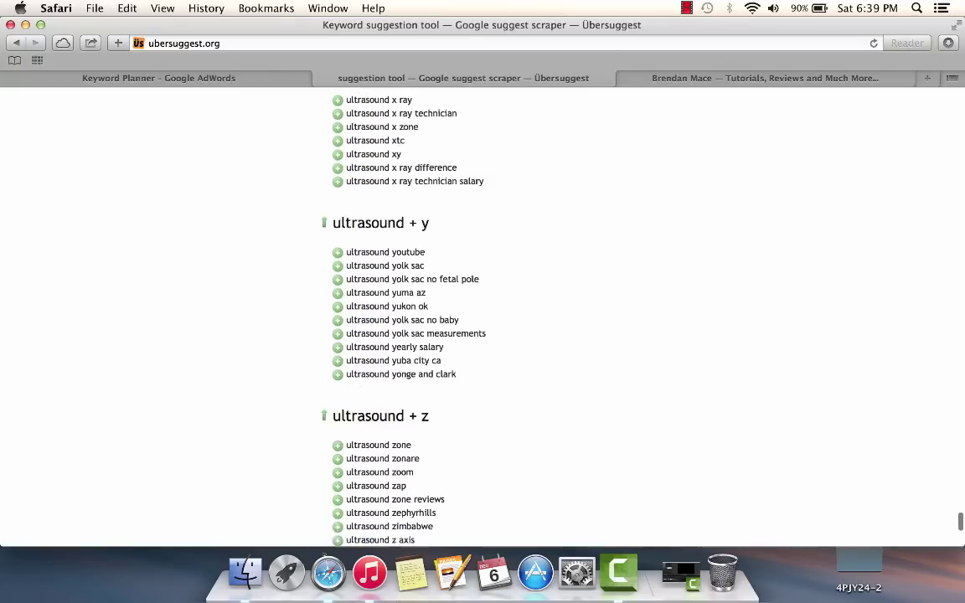
pyautogui.keyDown('shift'); pyautogui.click(437, 500); pyautogui.keyUp('shift')
pyautogui.keyDown('shift'); pyautogui.click(436, 512); pyautogui.keyUp('shift')
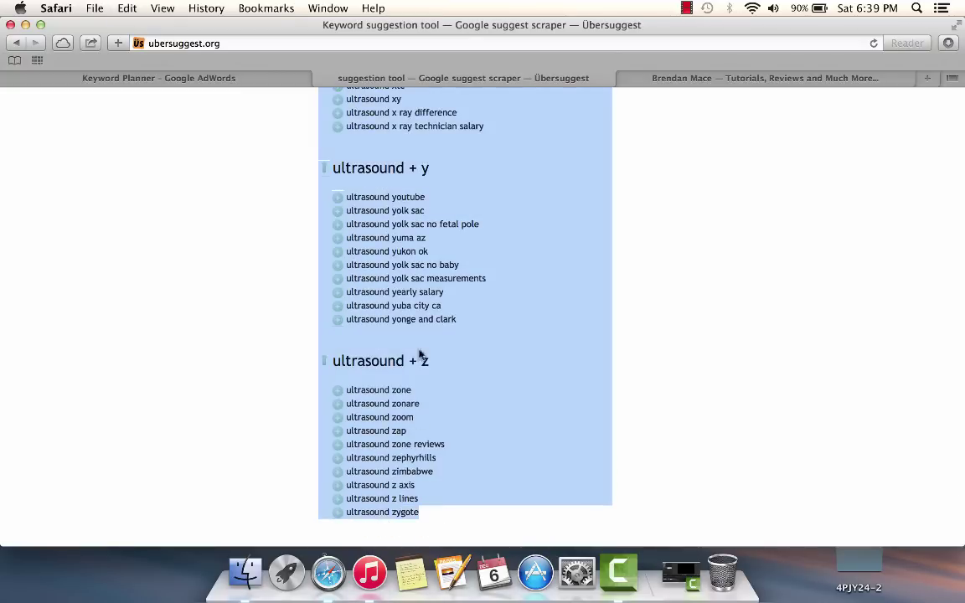
# Switch to Google Keyword Planner, paste the copied suggestions into the search-volume keyword entry field and review the pasted list.
pyautogui.click(162, 77)
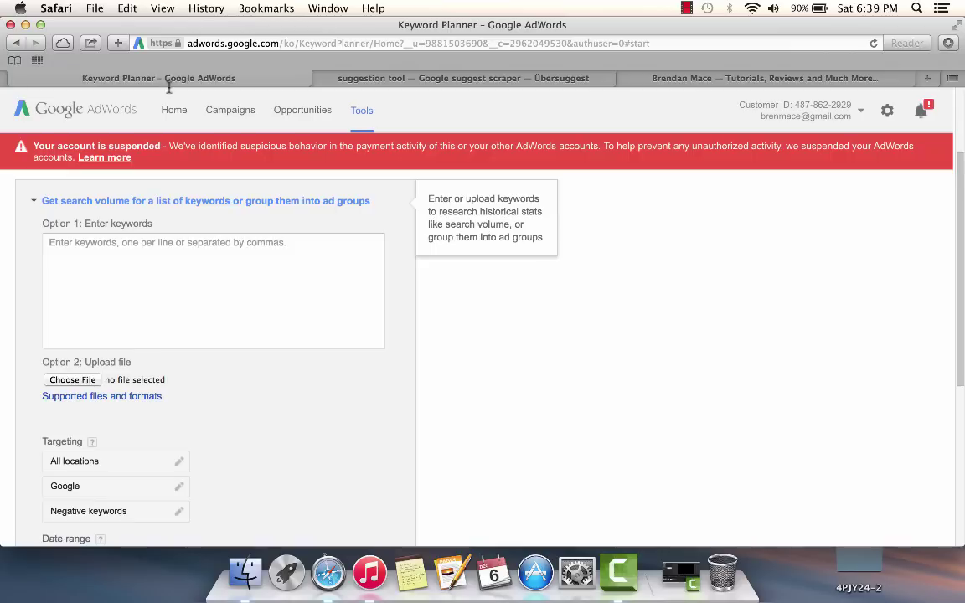
pyautogui.click(156, 254)
pyautogui.press('super+v')
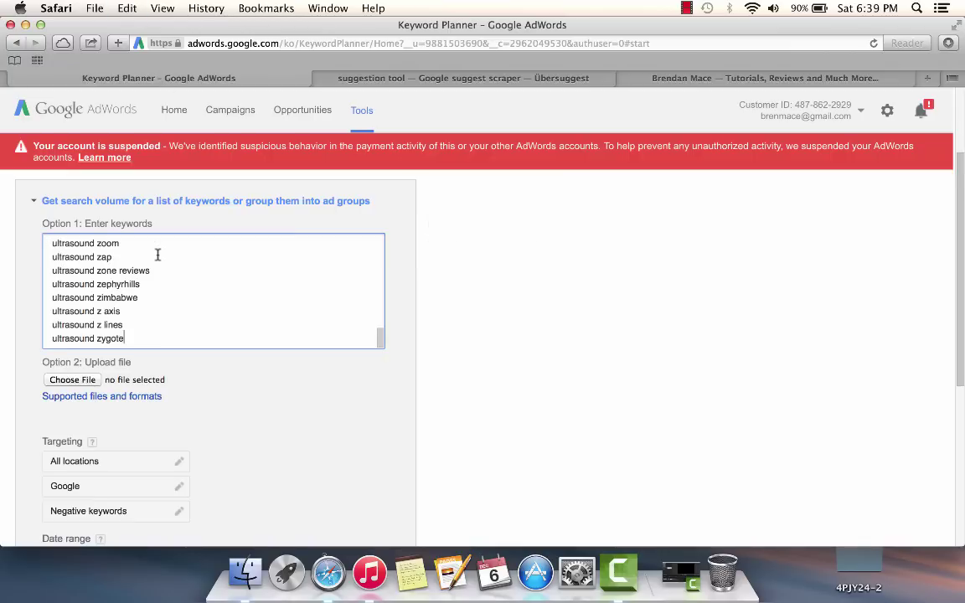
pyautogui.scroll(20, 122, 307)
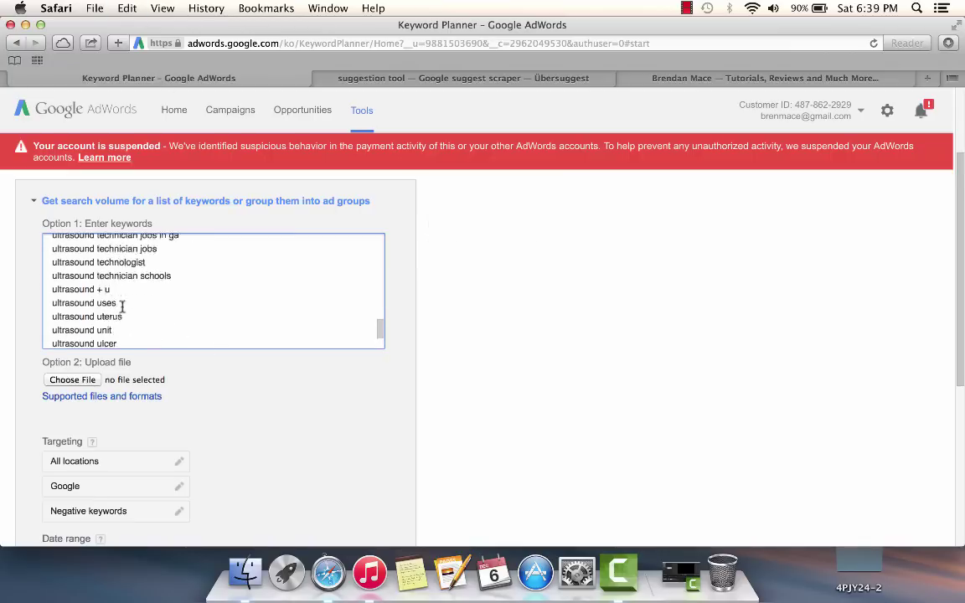
pyautogui.scroll(20, 122, 308)
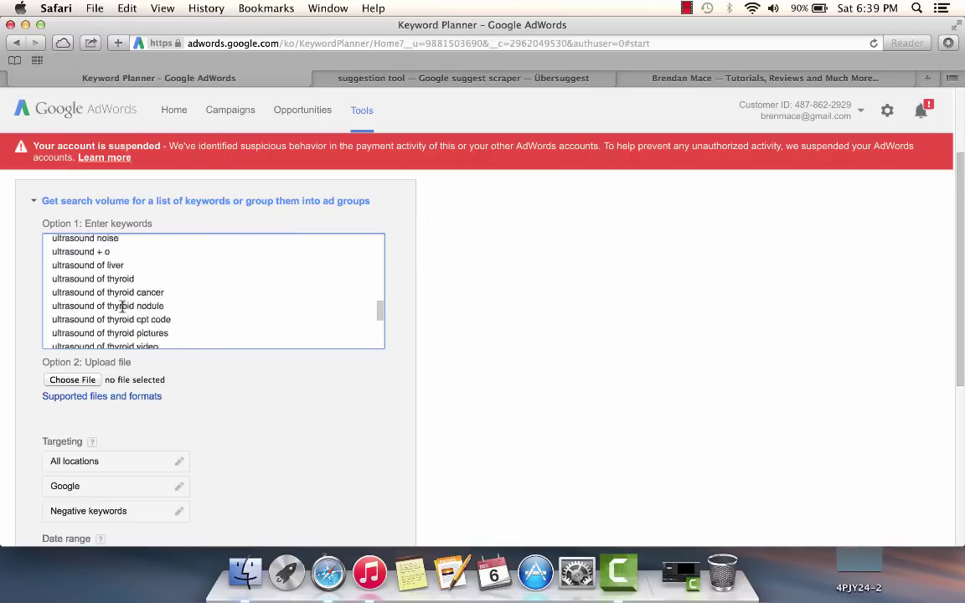
pyautogui.scroll(20, 123, 307)
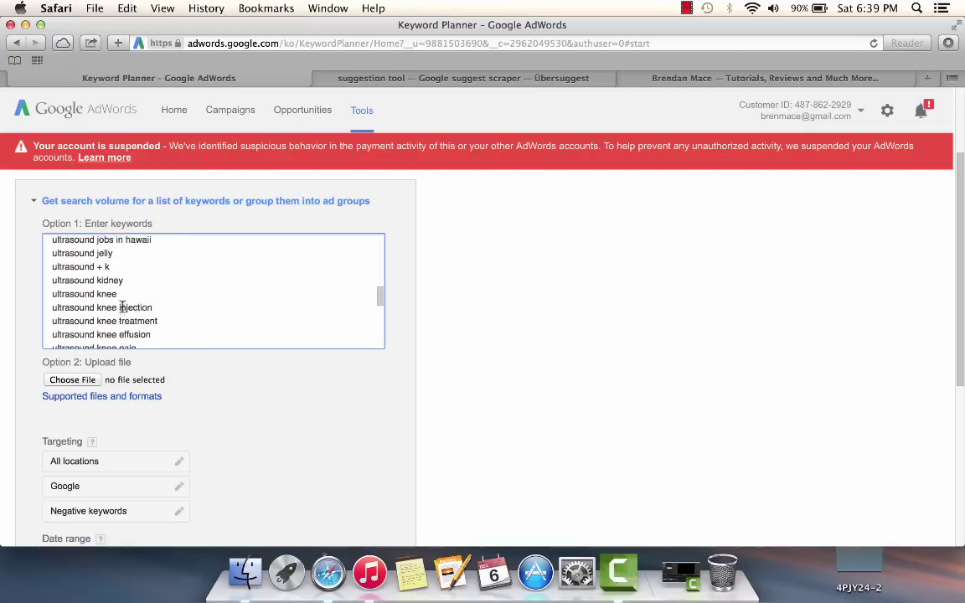
pyautogui.scroll(10, 122, 308)
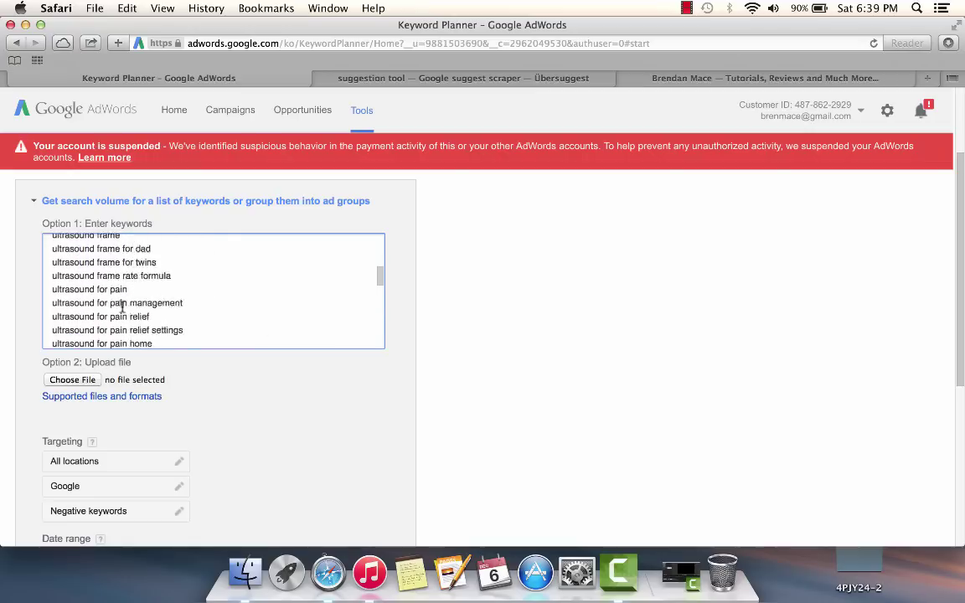
pyautogui.scroll(5, 123, 308)
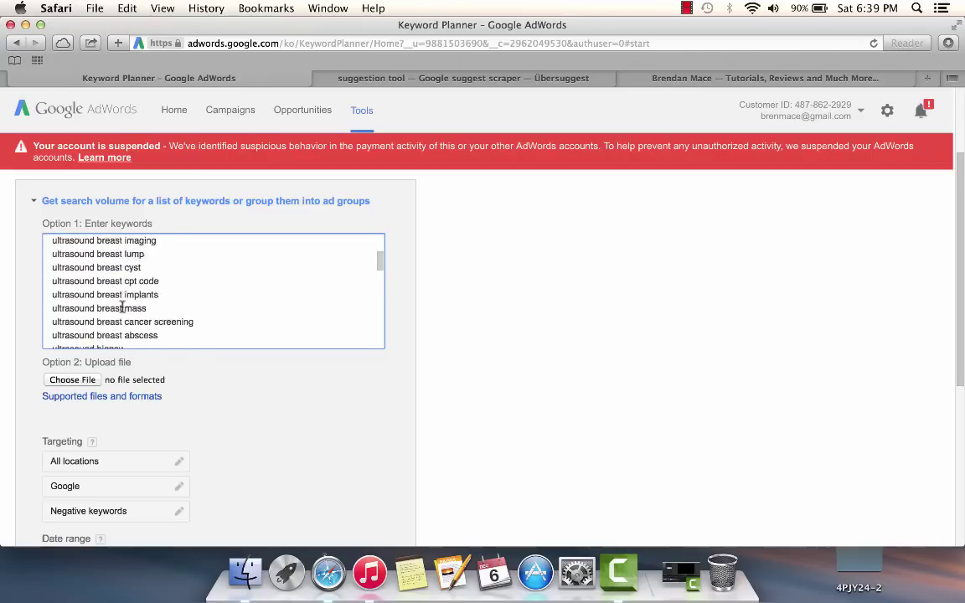
# Check through the pasted ultrasound keywords and get the search volume for the whole list.
pyautogui.scroll(5, 123, 308)
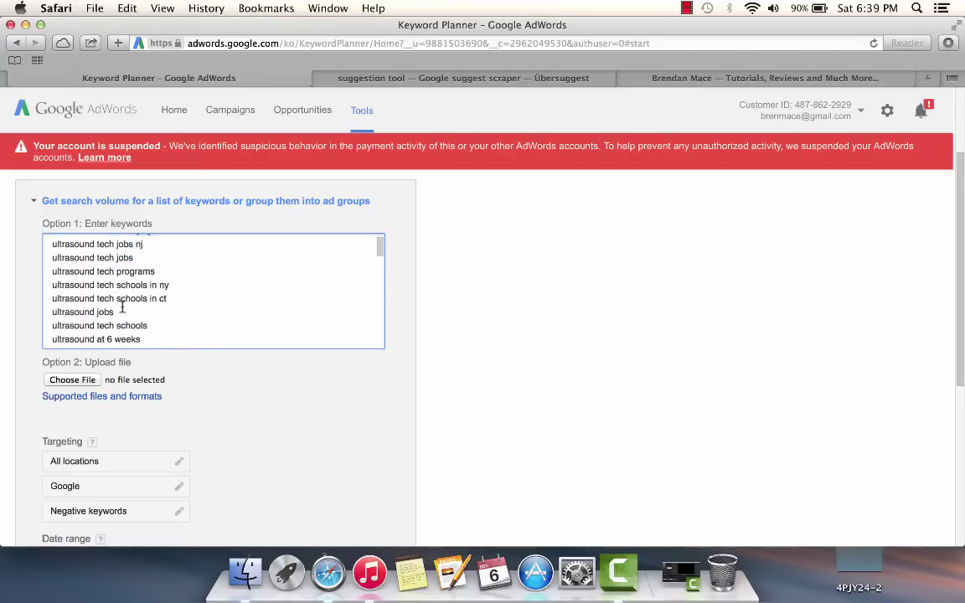
pyautogui.scroll(3, 122, 308)
pyautogui.scroll(-10, 122, 307)
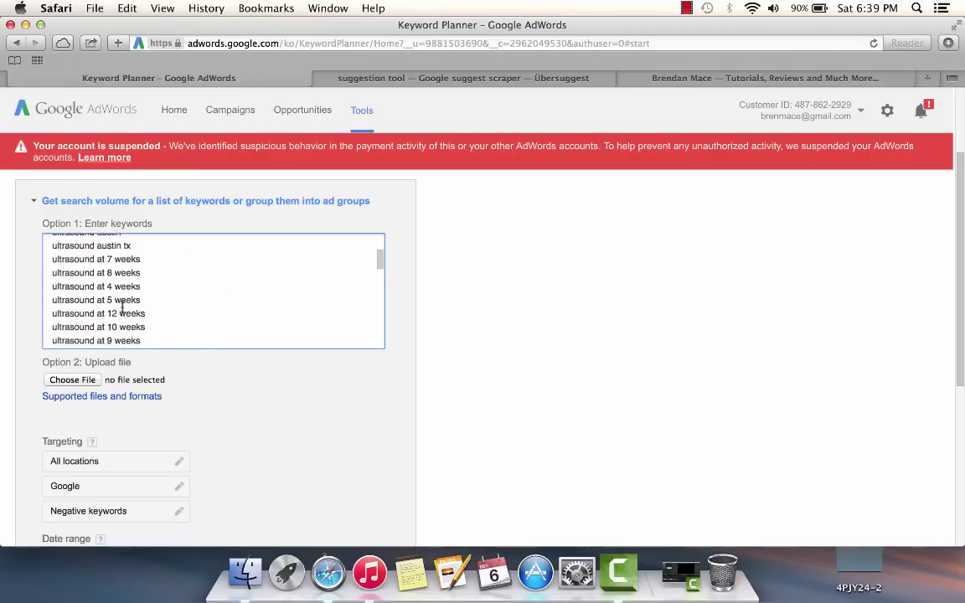
pyautogui.scroll(-5, 122, 308)
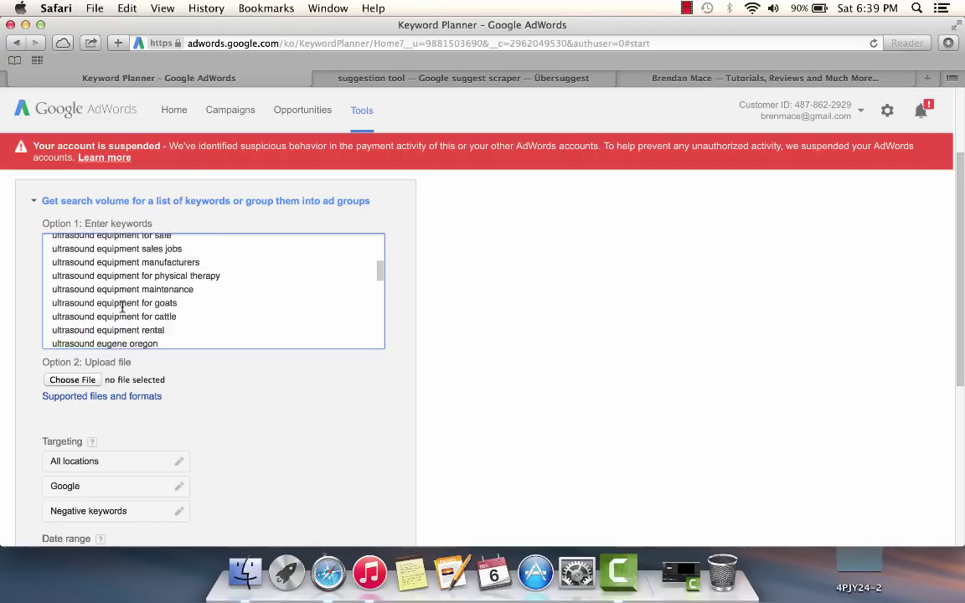
pyautogui.scroll(-1, 122, 307)
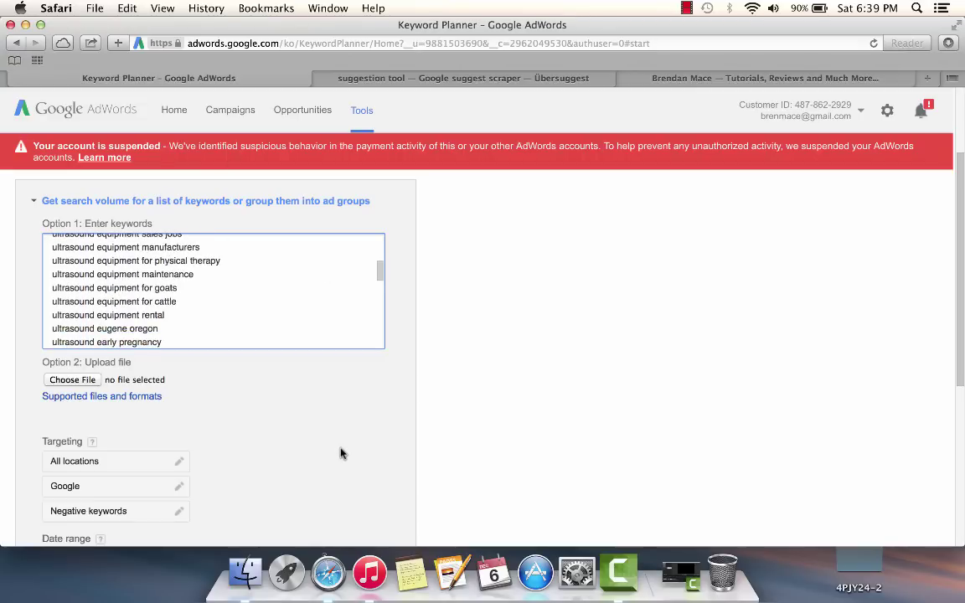
pyautogui.scroll(-4, 340, 453)
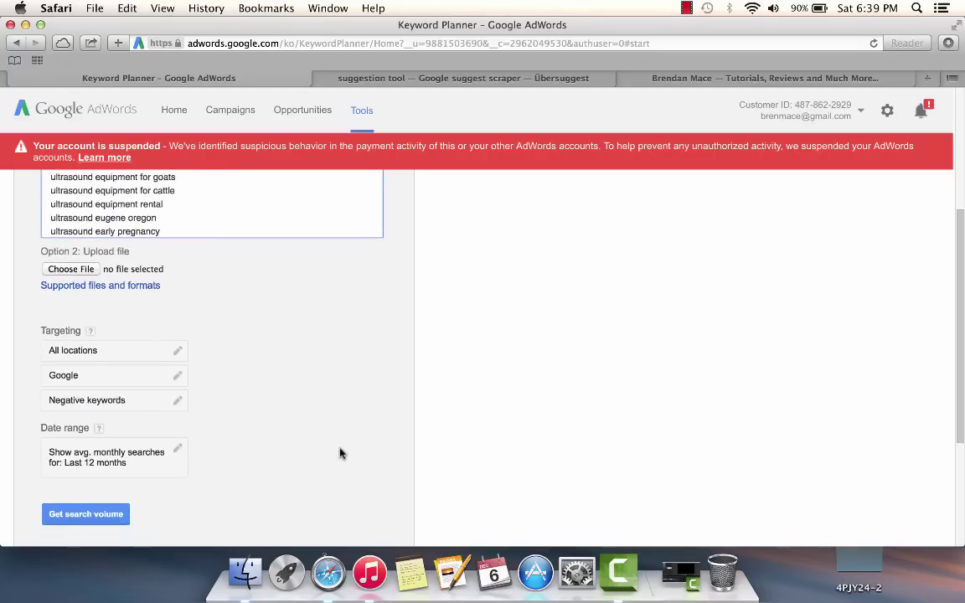
pyautogui.click(104, 505)
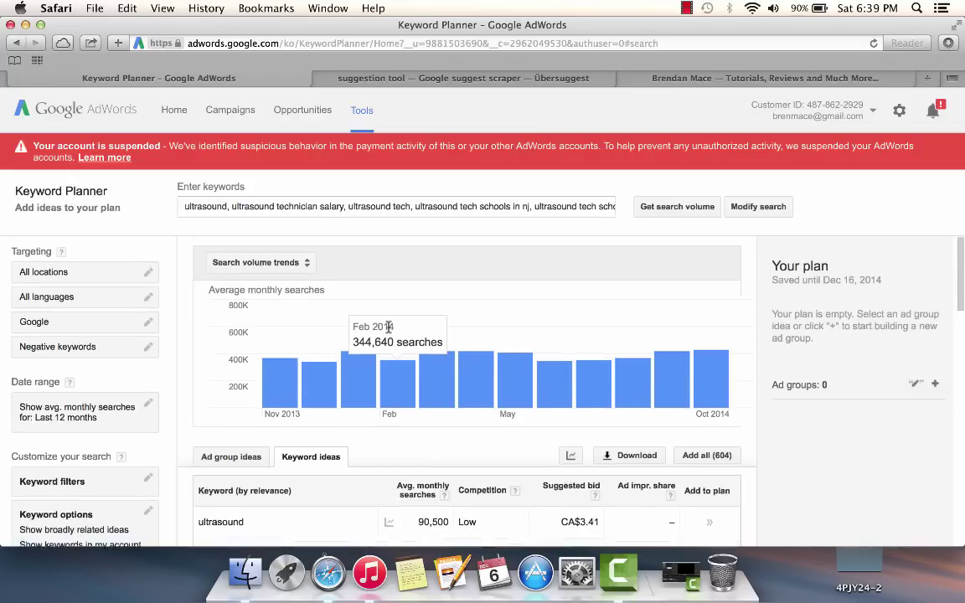
# Look over the keyword ideas and download their historical statistics in Excel CSV format.
pyautogui.scroll(-5, 388, 326)
pyautogui.scroll(5, 388, 327)
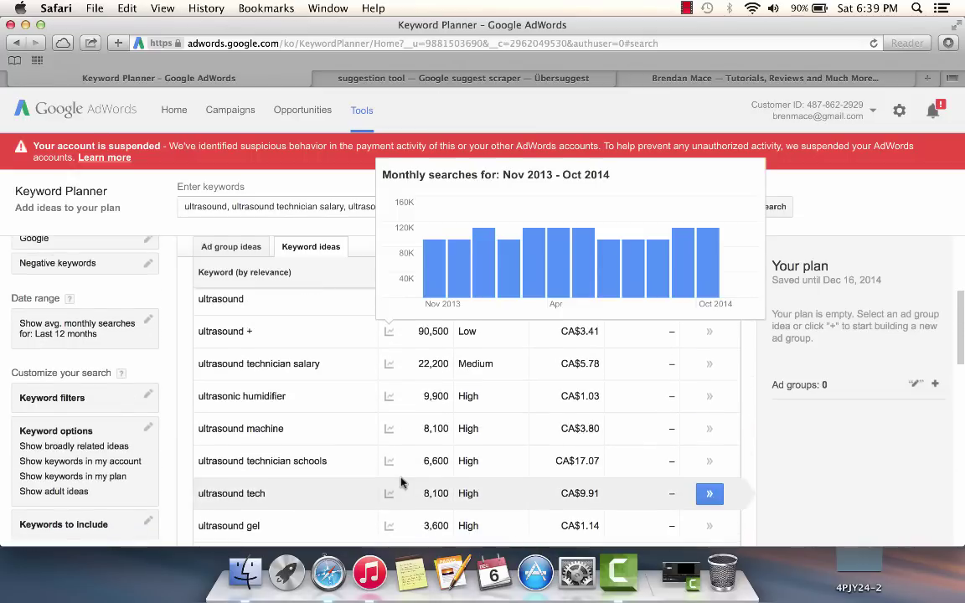
pyautogui.scroll(-10, 400, 483)
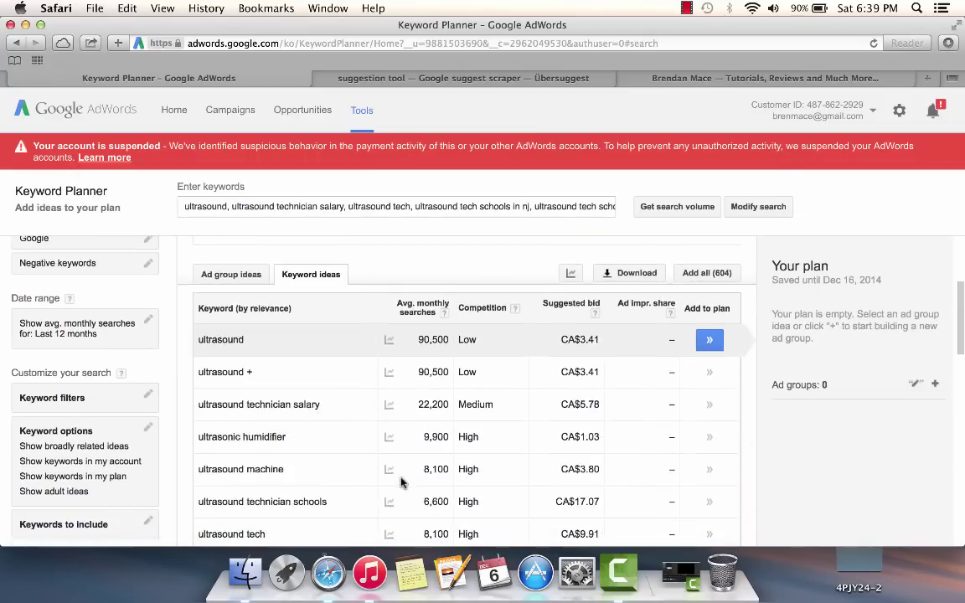
pyautogui.scroll(-10, 401, 482)
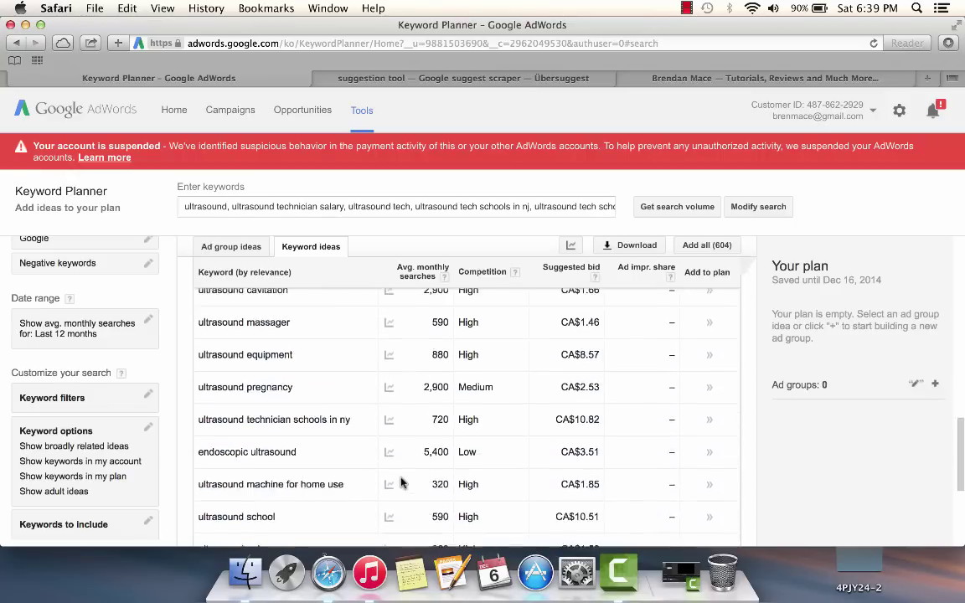
pyautogui.scroll(10, 400, 483)
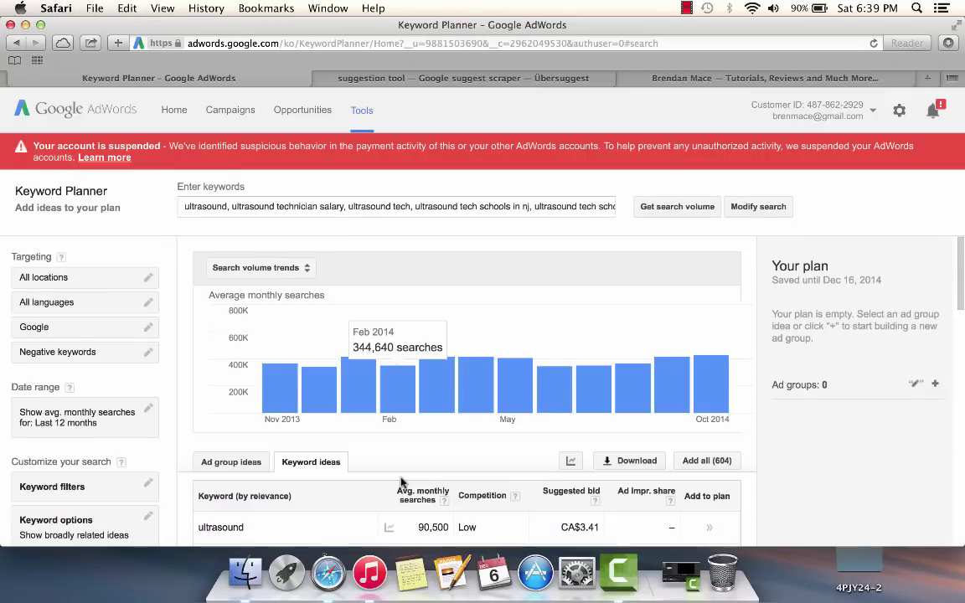
pyautogui.scroll(-3, 401, 483)
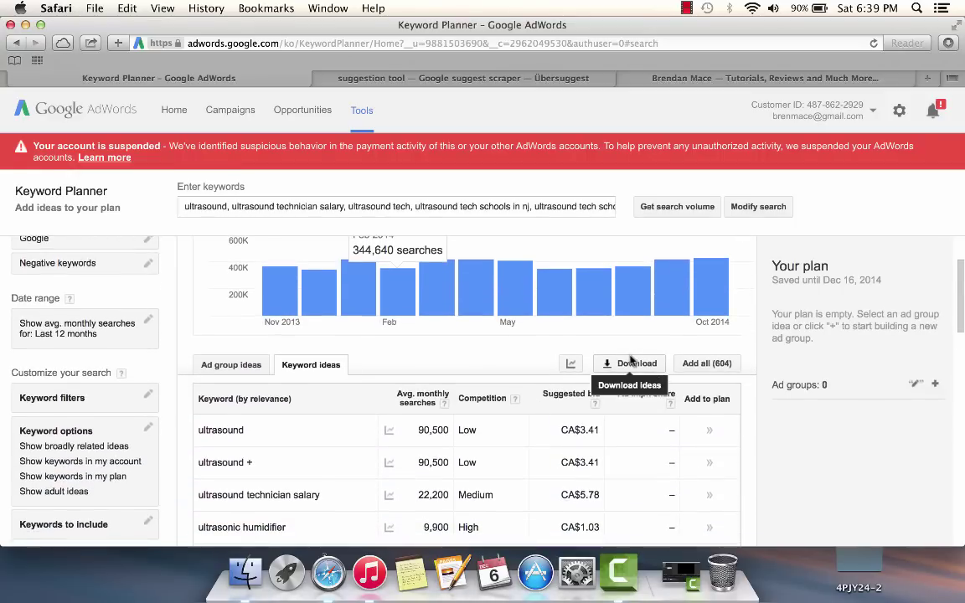
pyautogui.click(634, 366)
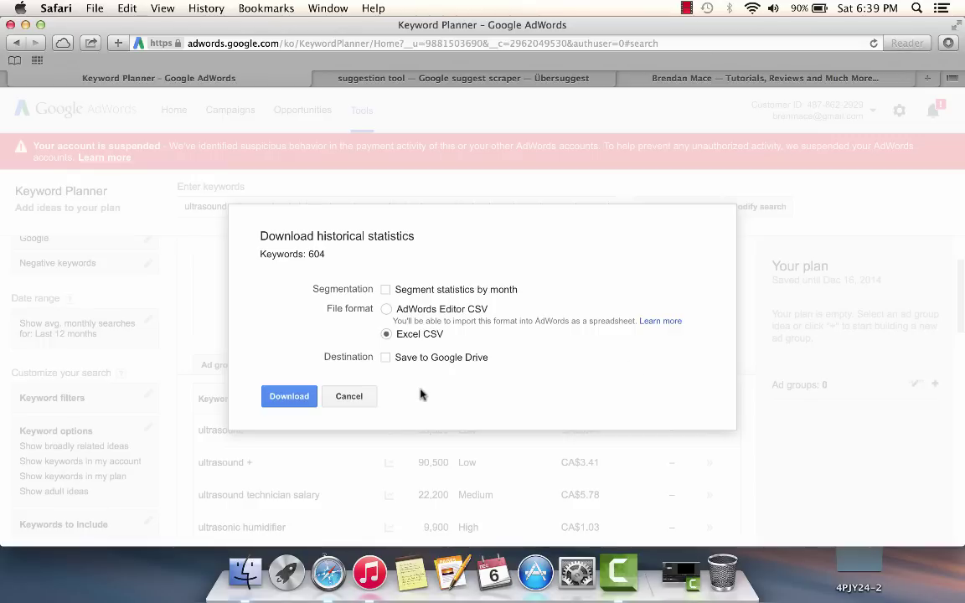
pyautogui.click(288, 396)
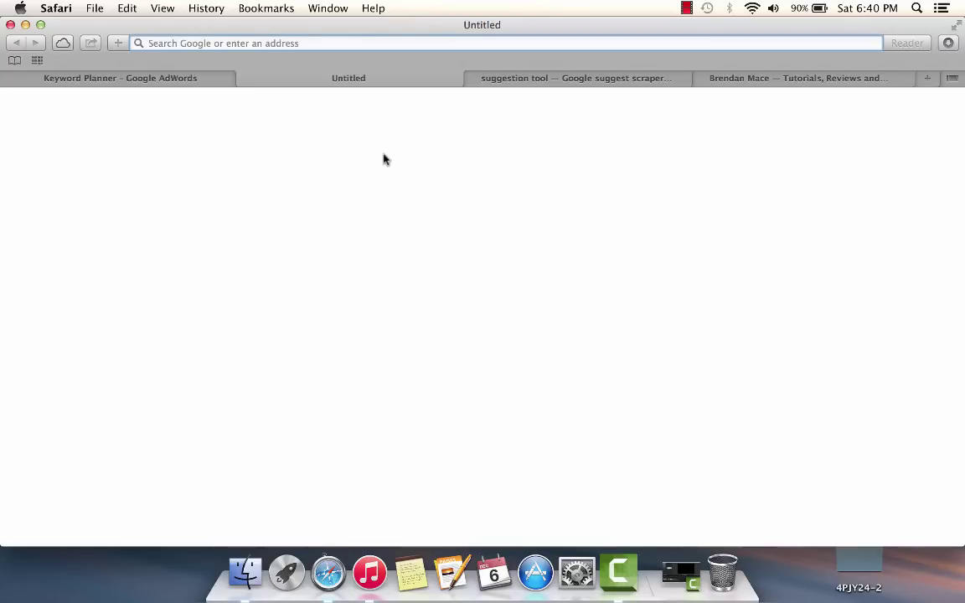
pyautogui.click(686, 8)
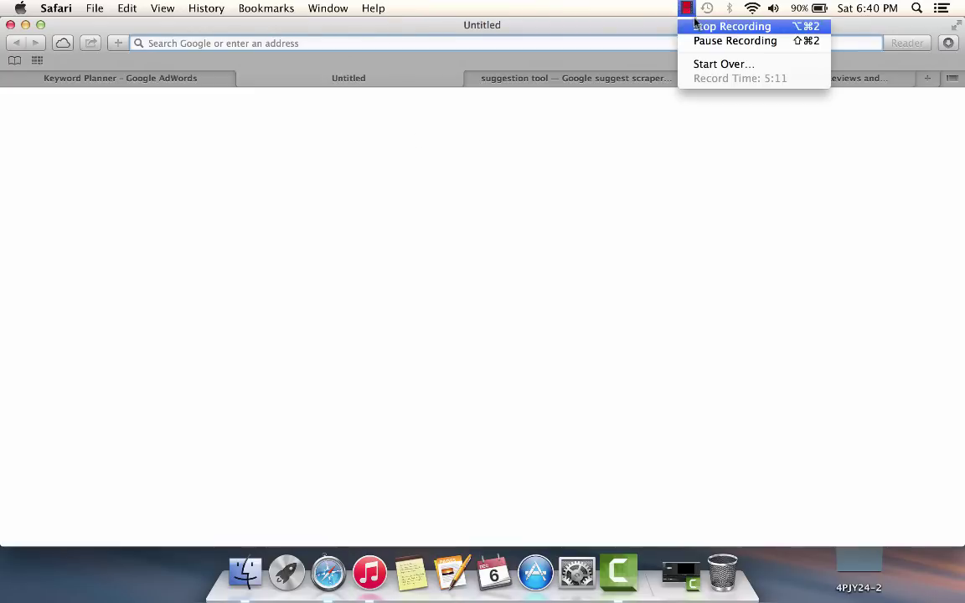
pyautogui.click(700, 27)
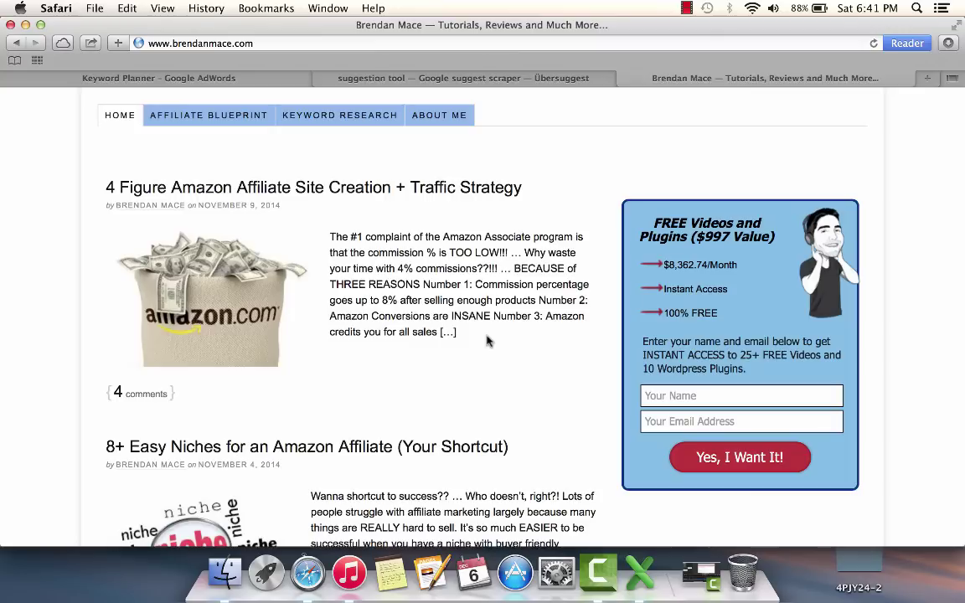
# Switch to Excel with the downloaded Keyword Planner CSV and widen the Keyword column so the full phrases fit.
pyautogui.click(638, 572)
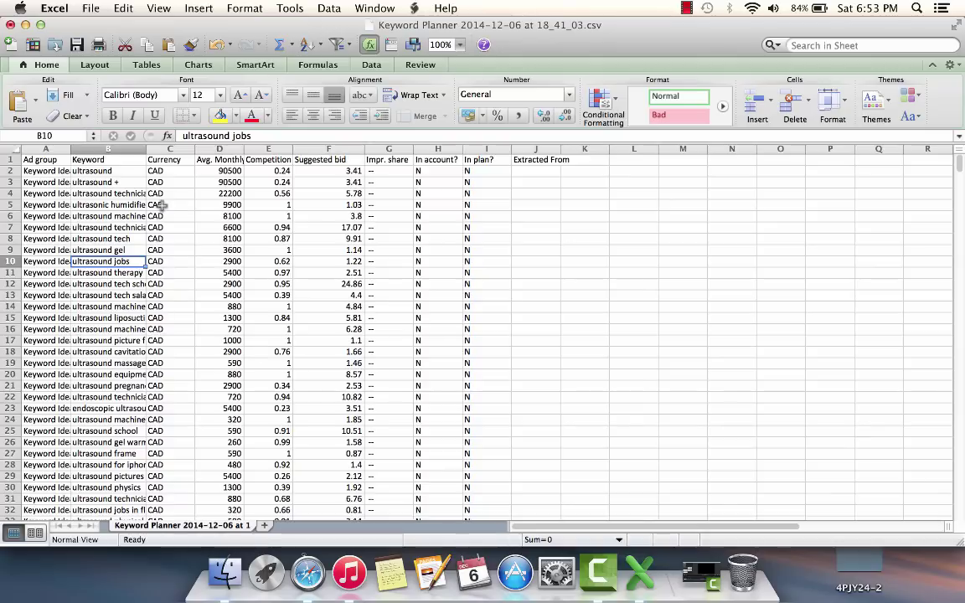
pyautogui.moveTo(144, 151); pyautogui.dragTo(277, 148)
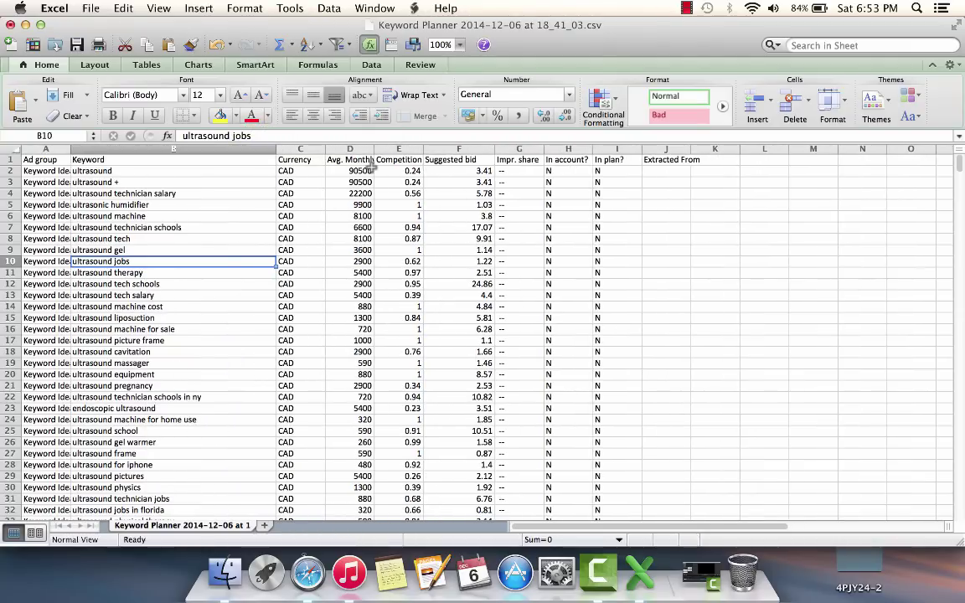
# Examine the Keyword, Avg. Monthly Searches and Suggested bid columns of the exported keyword list.
pyautogui.click(156, 148)
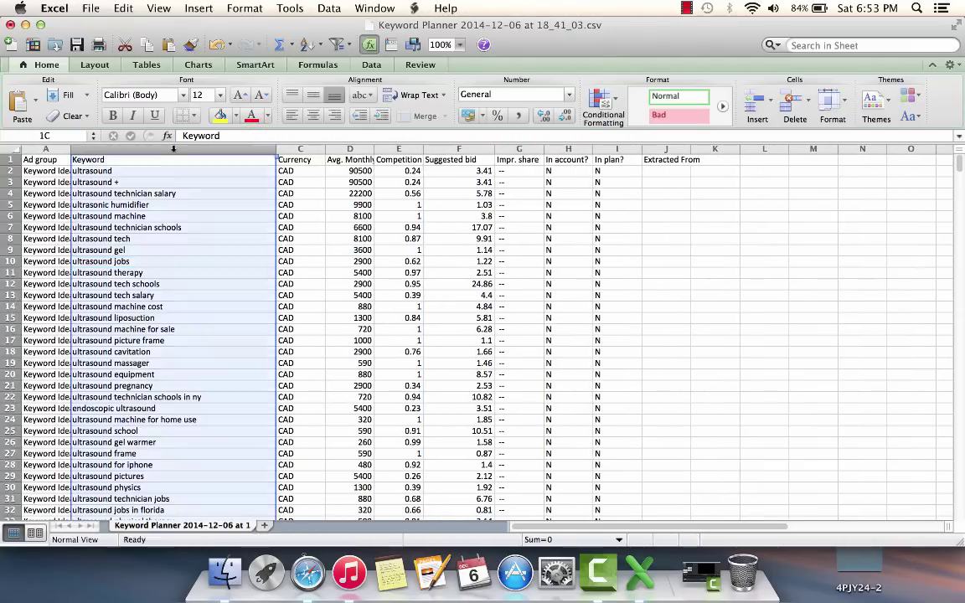
pyautogui.click(358, 148)
pyautogui.click(168, 148)
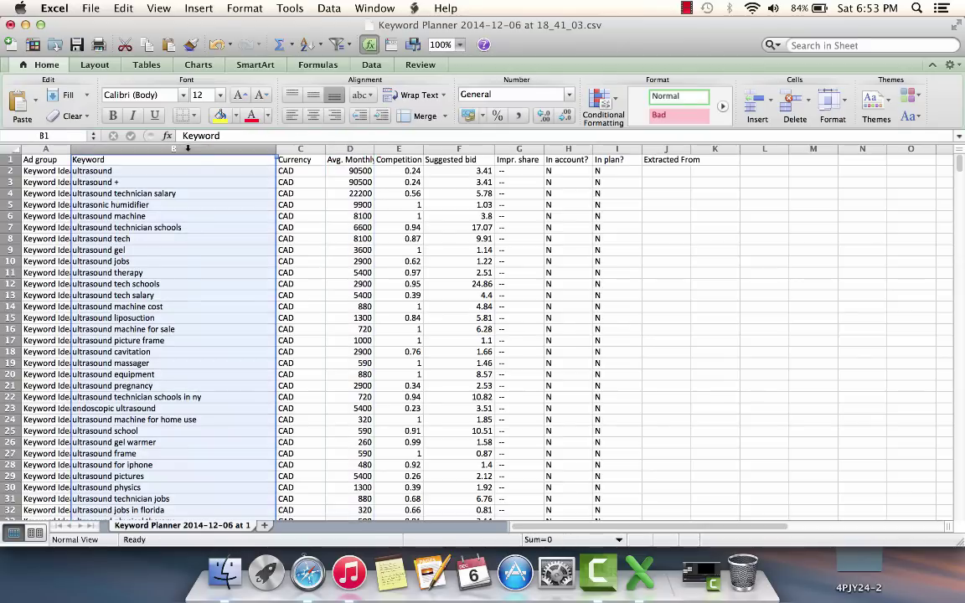
pyautogui.click(349, 148)
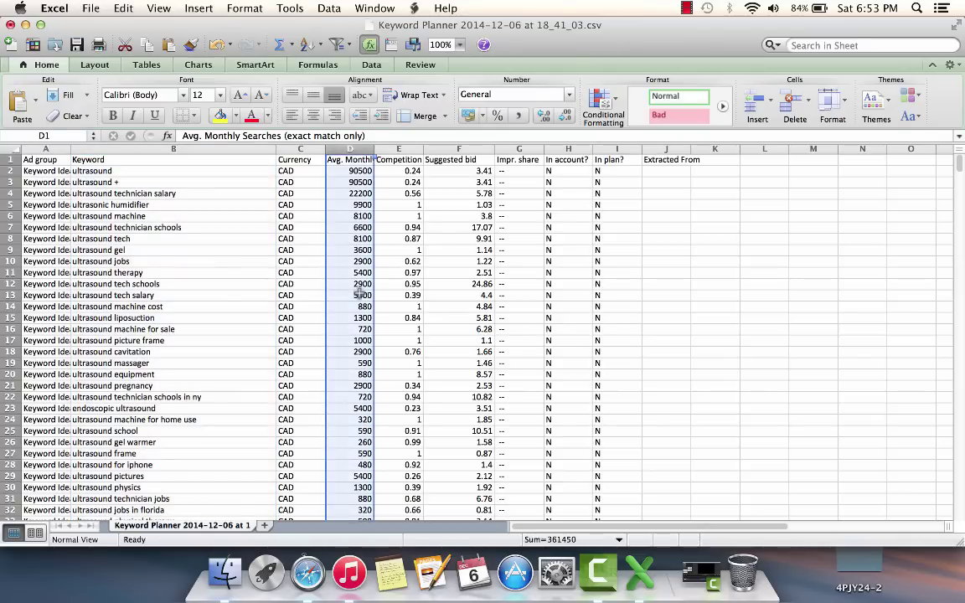
pyautogui.click(459, 149)
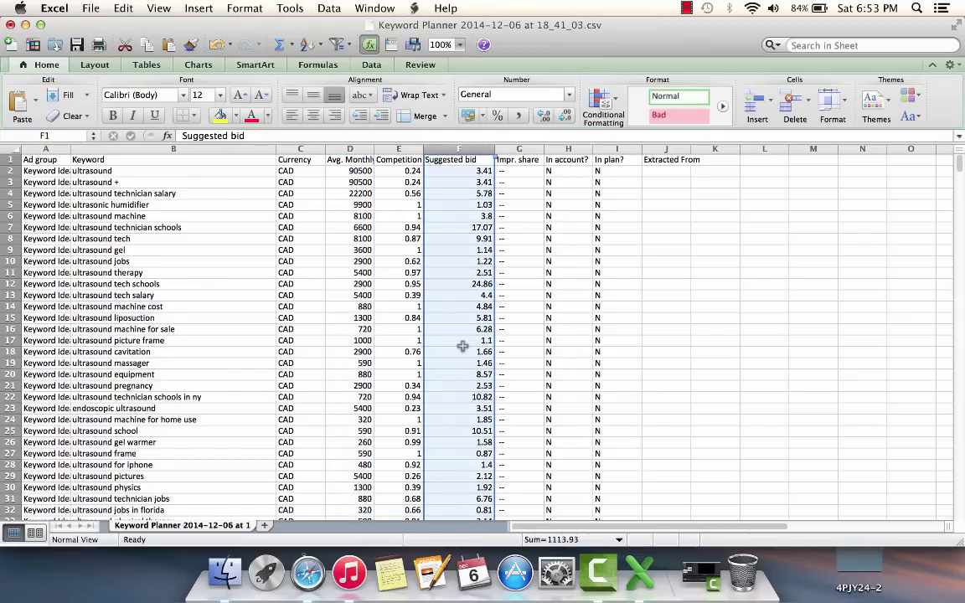
pyautogui.scroll(-8, 463, 345)
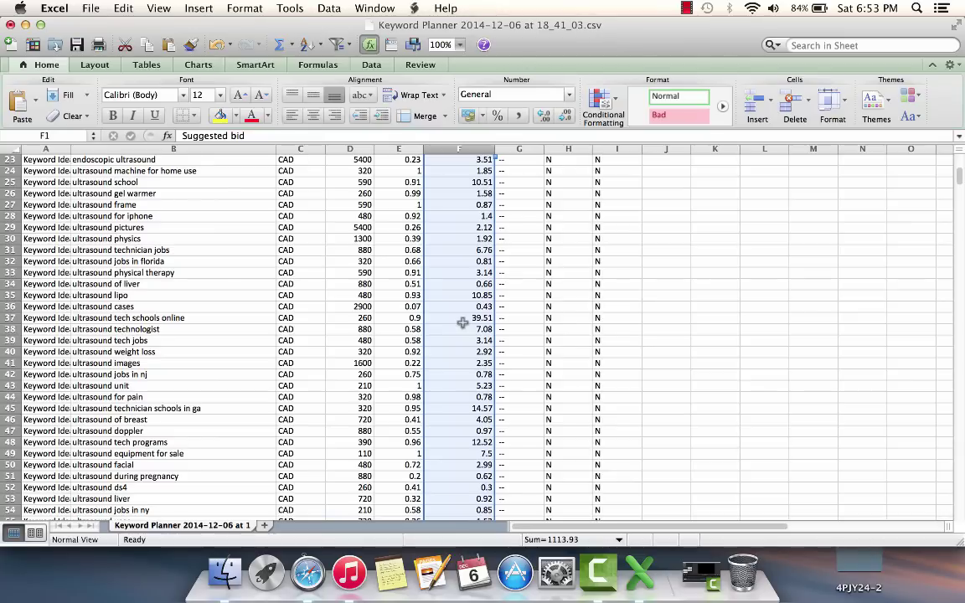
pyautogui.scroll(8, 462, 323)
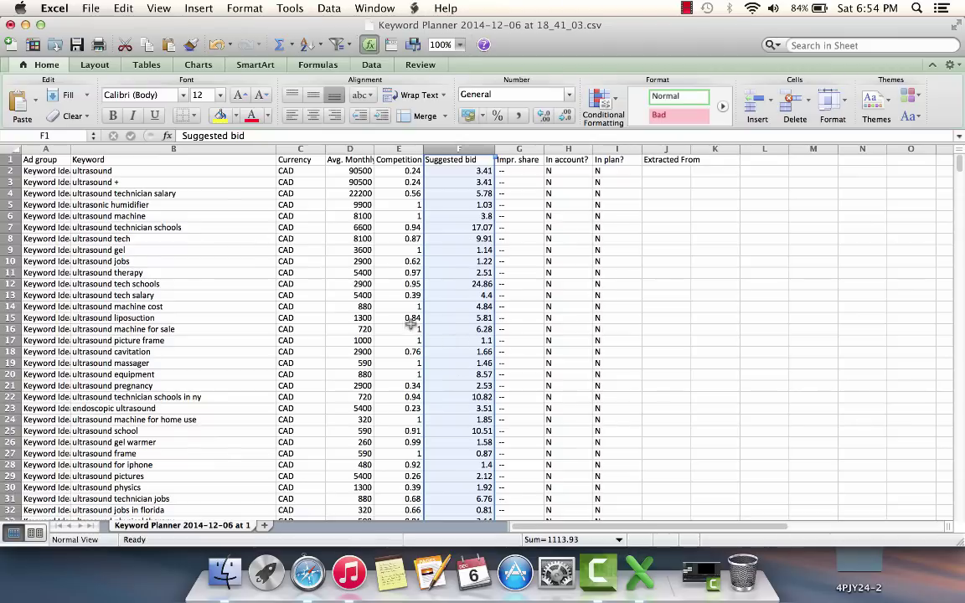
pyautogui.click(193, 149)
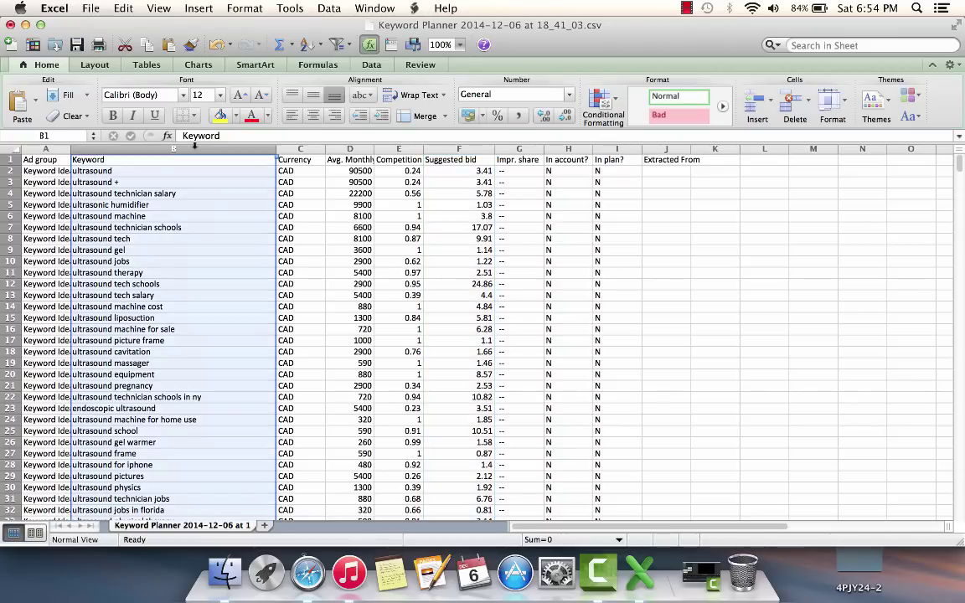
pyautogui.click(350, 149)
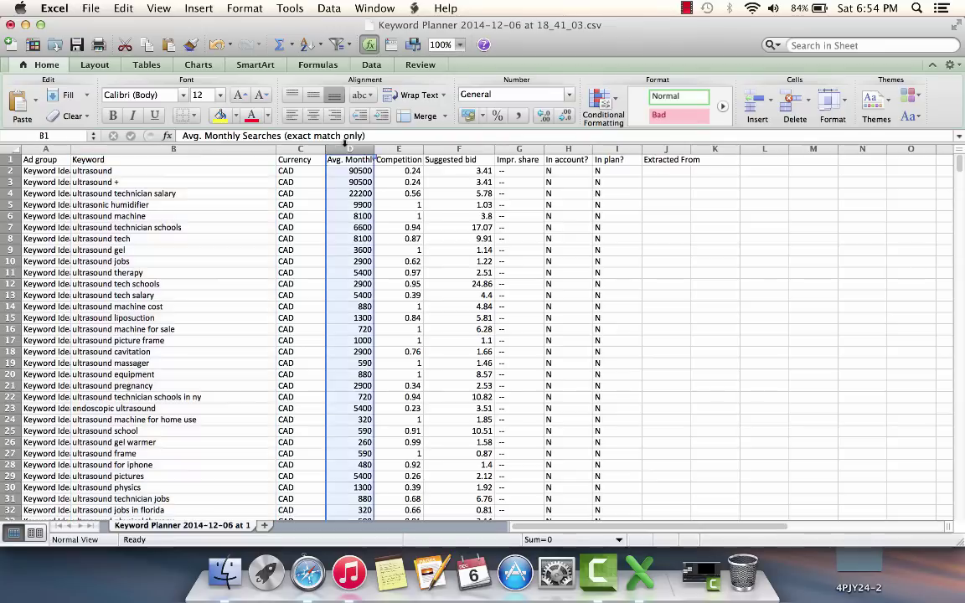
pyautogui.click(465, 149)
# Add a filter to the Avg. Monthly Searches column and sort it in descending order, expanding the selection to the neighbouring columns.
pyautogui.click(342, 148)
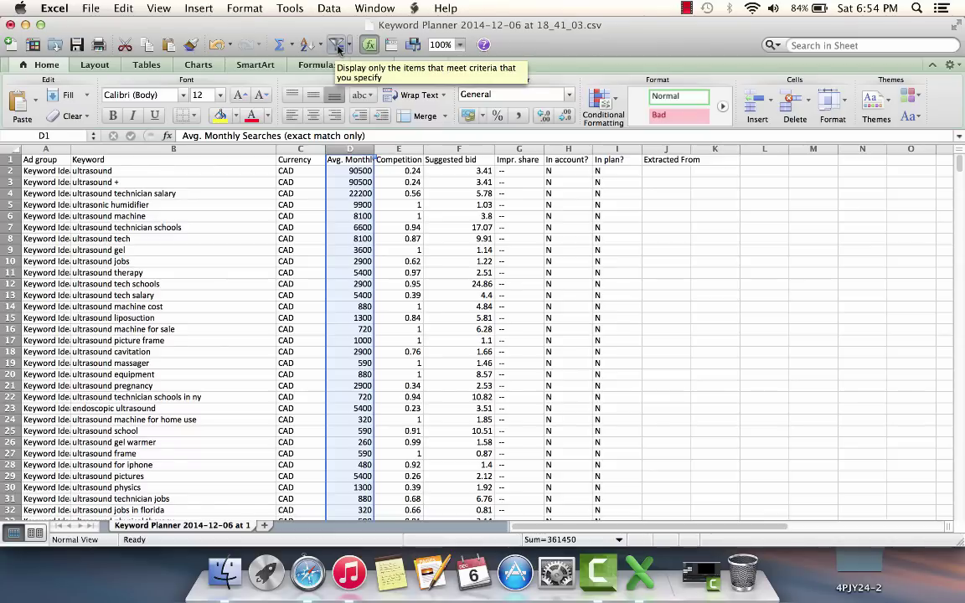
pyautogui.click(337, 45)
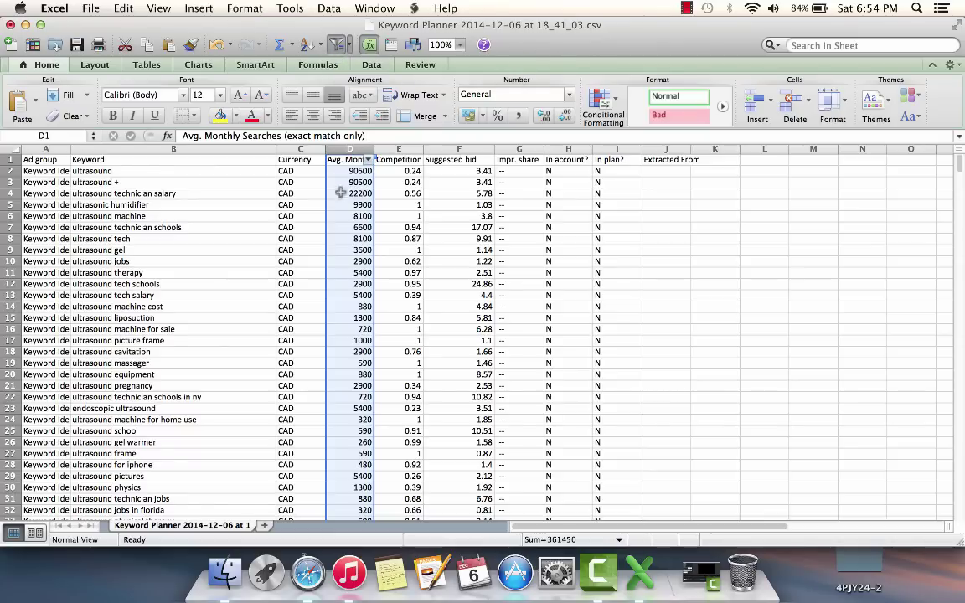
pyautogui.click(333, 45)
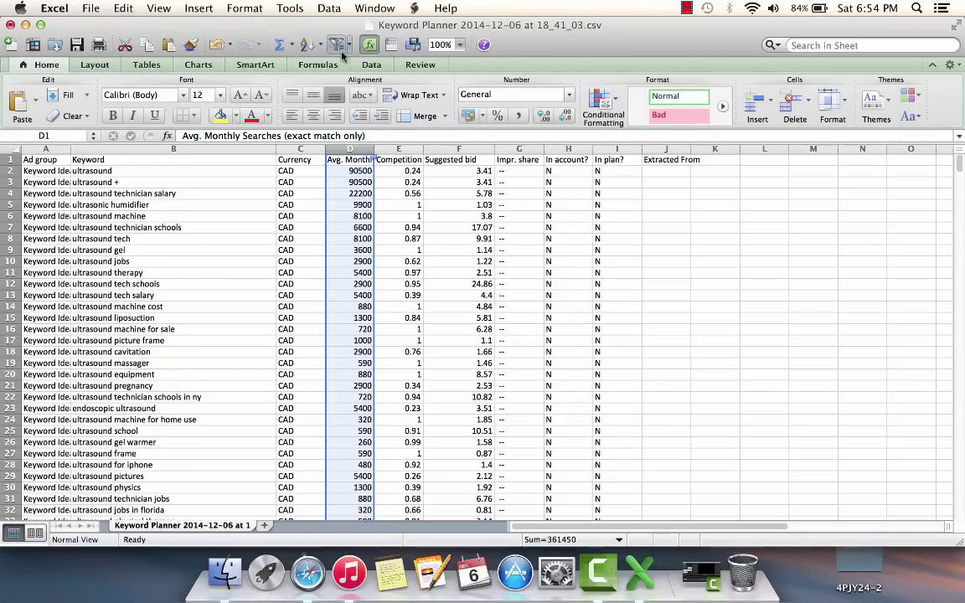
pyautogui.click(339, 49)
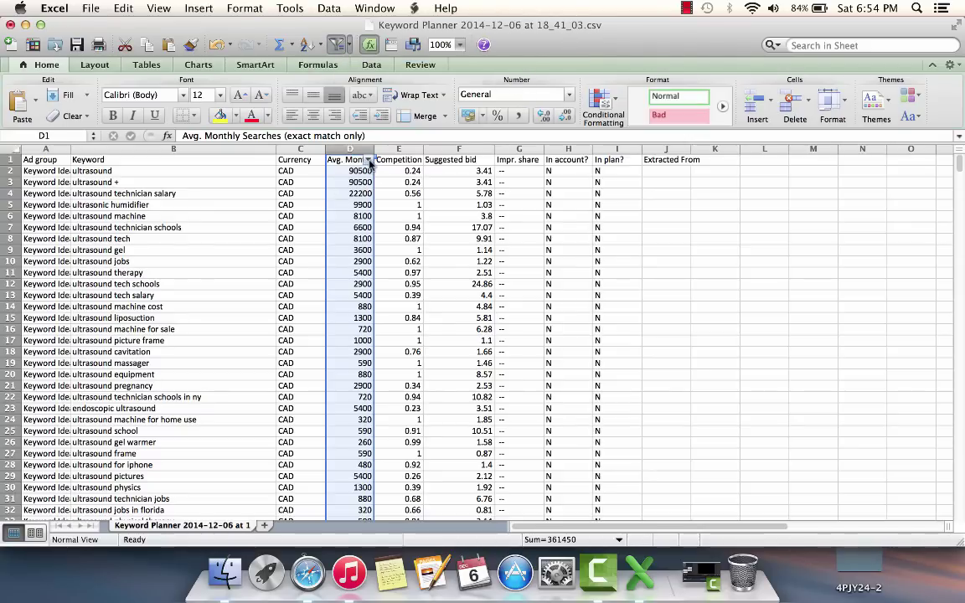
pyautogui.click(369, 160)
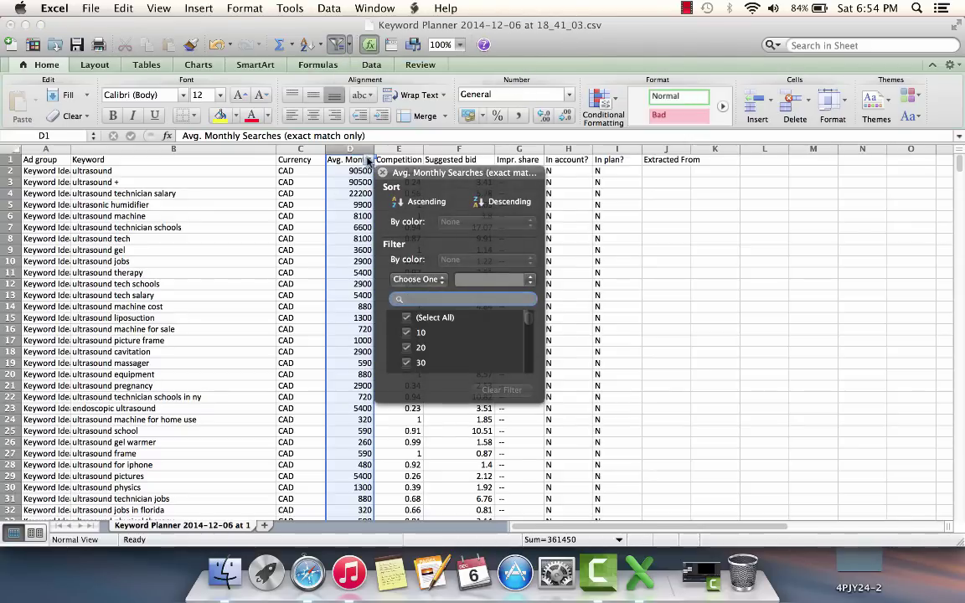
pyautogui.click(495, 207)
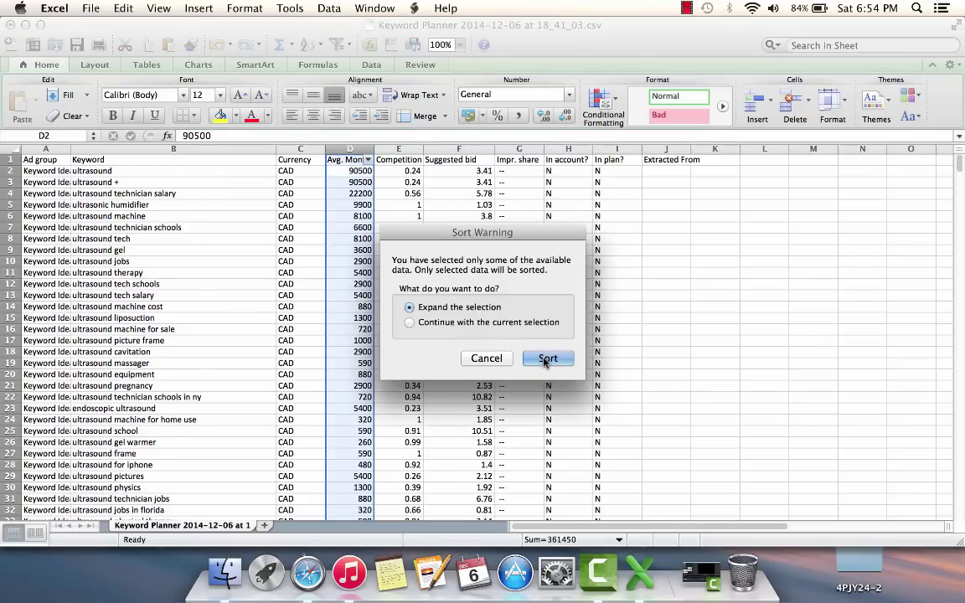
pyautogui.click(547, 359)
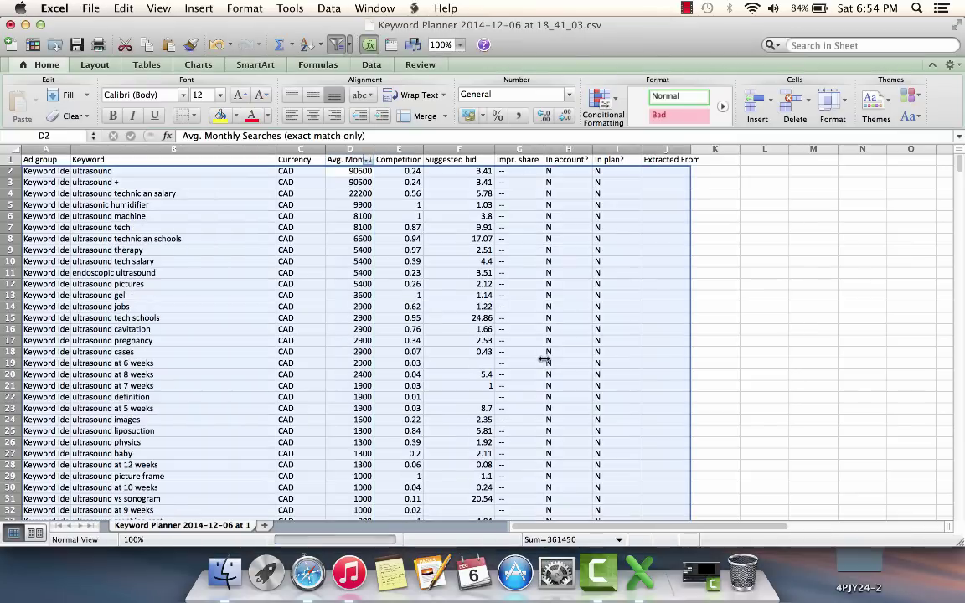
# Review the sorted keyword list and select the "ultrasound pictures" cell in the Keyword column.
pyautogui.scroll(-8, 280, 388)
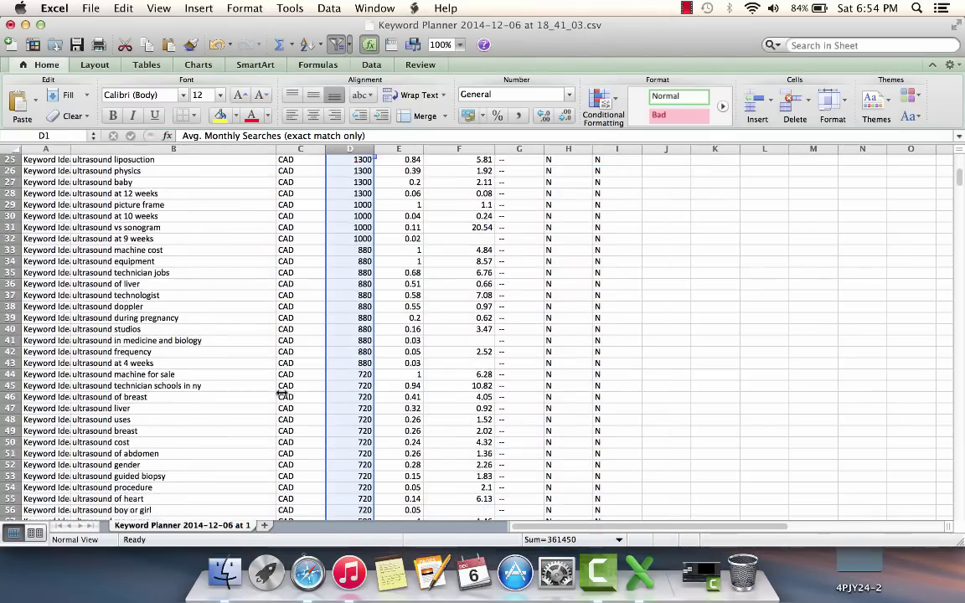
pyautogui.scroll(5, 280, 388)
pyautogui.scroll(5, 282, 394)
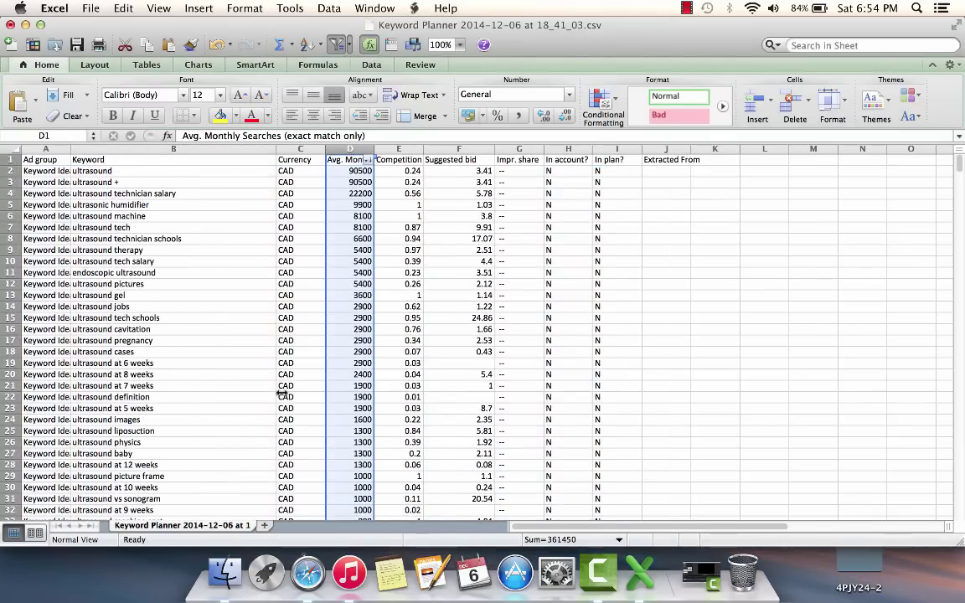
pyautogui.click(200, 285)
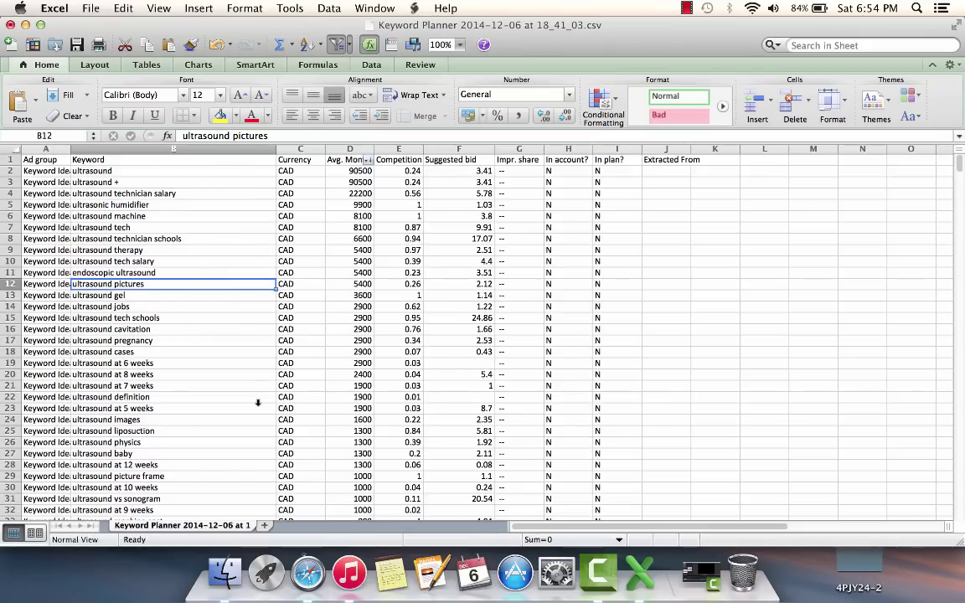
# Examine the average monthly searches and suggested bid for the keyword "ultrasound in medicine and biology".
pyautogui.scroll(-5, 258, 403)
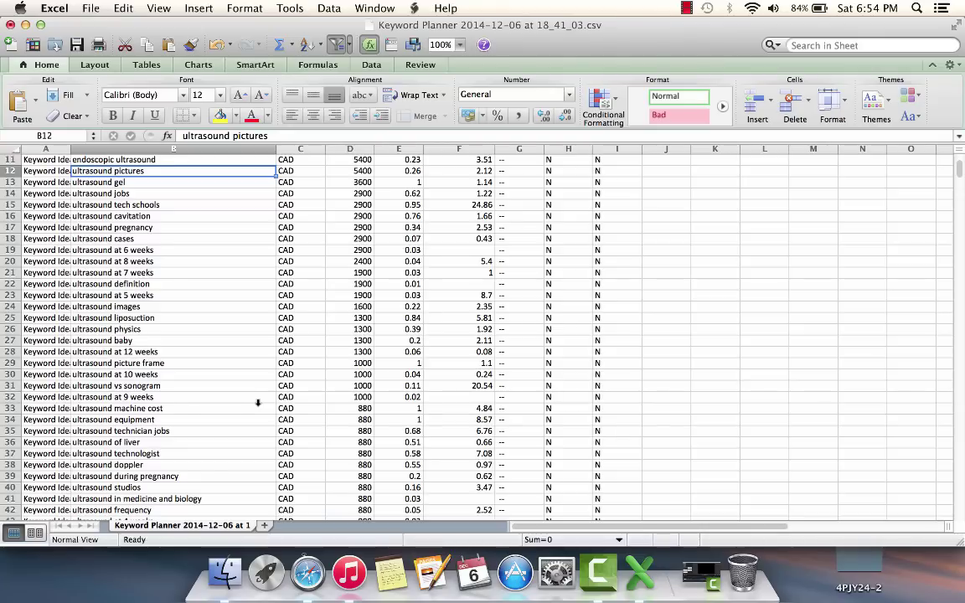
pyautogui.scroll(-2, 228, 436)
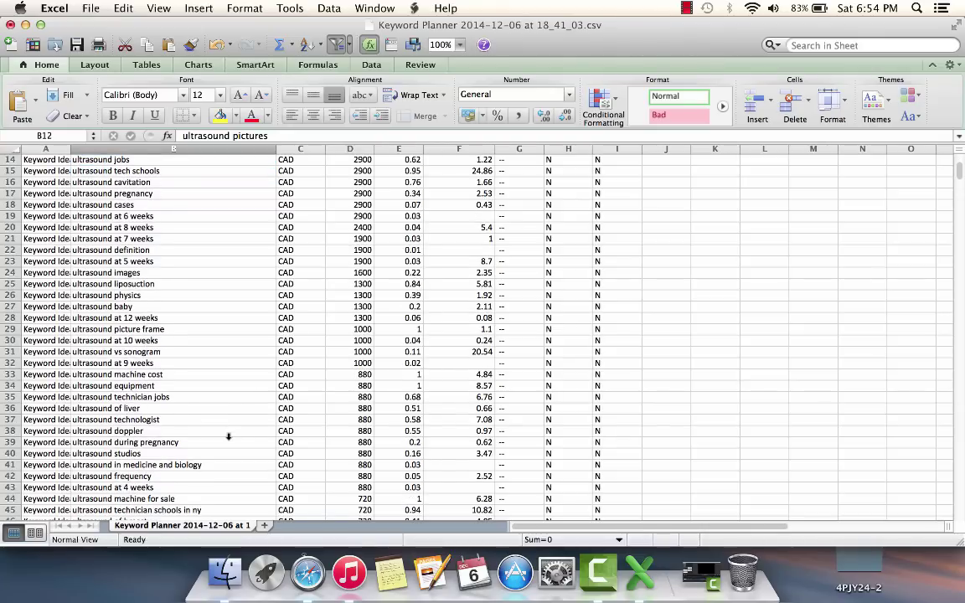
pyautogui.click(191, 467)
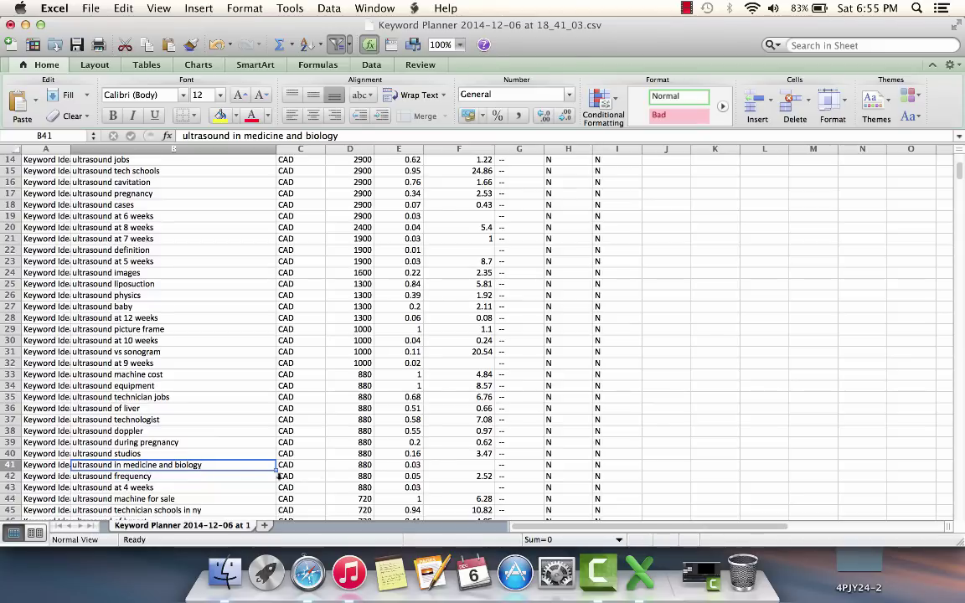
pyautogui.click(366, 465)
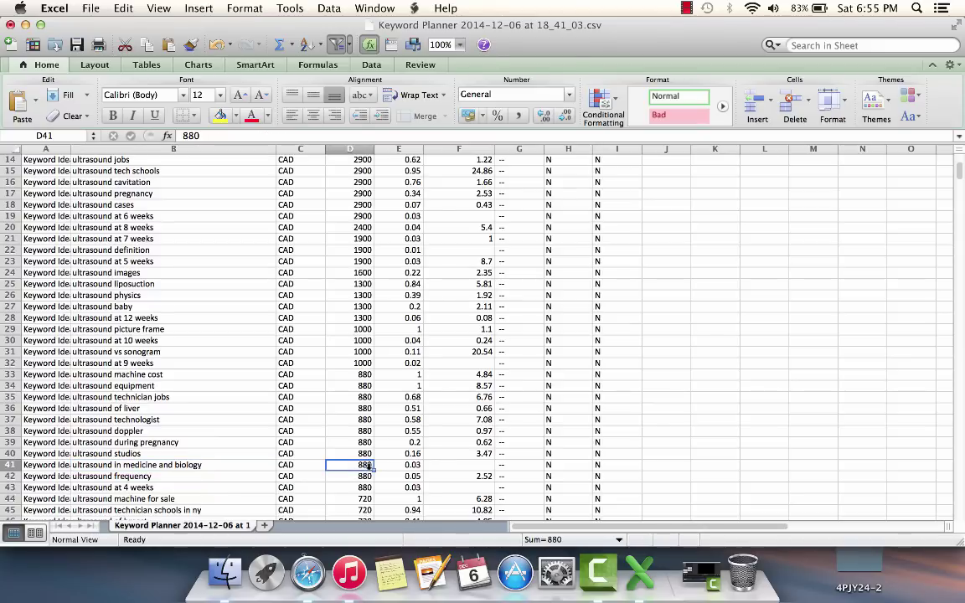
pyautogui.click(437, 465)
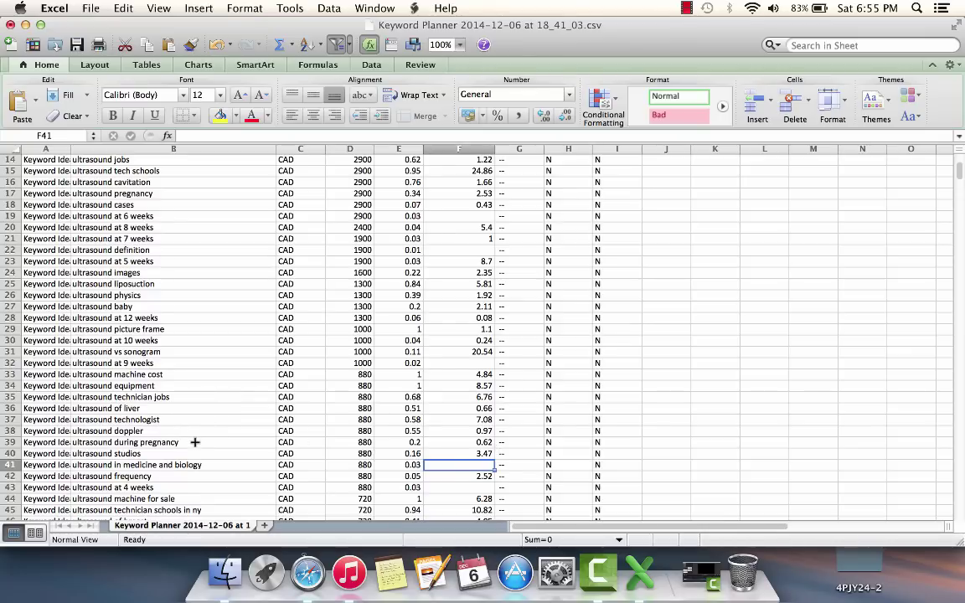
# Check the average monthly searches and suggested bid of the keyword "ultrasound technician schools in ny".
pyautogui.scroll(-2, 215, 478)
pyautogui.scroll(-3, 215, 478)
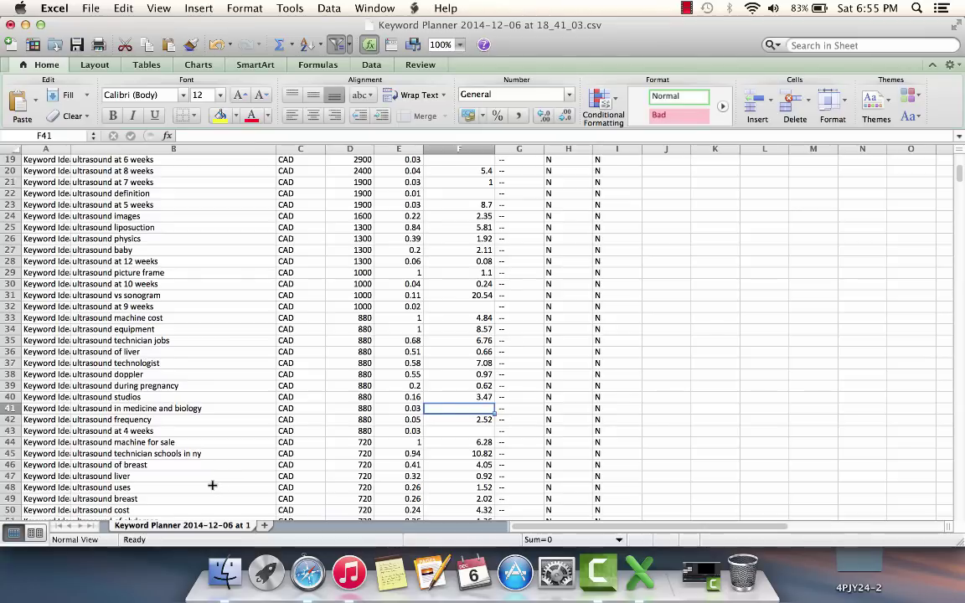
pyautogui.click(209, 431)
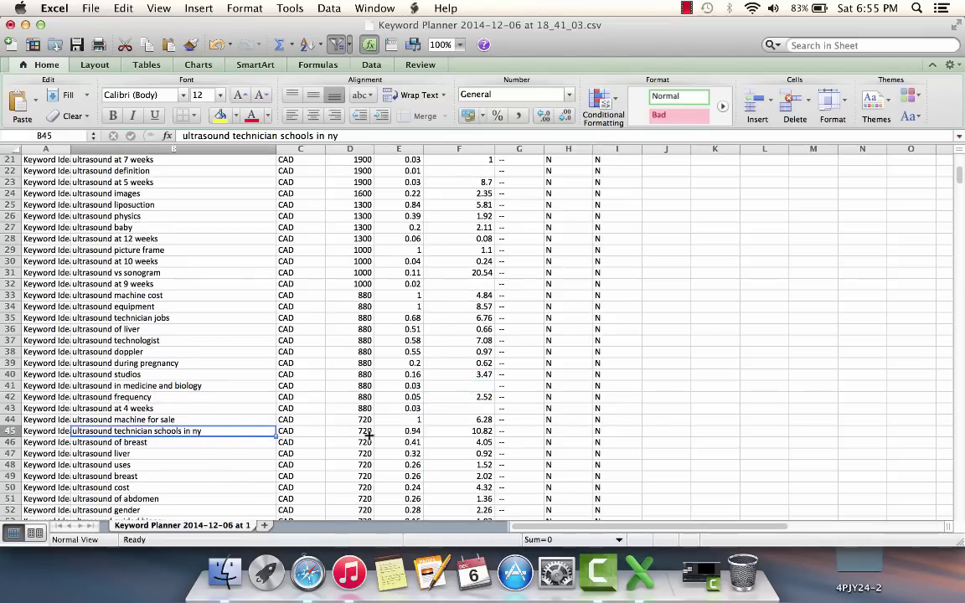
pyautogui.click(333, 430)
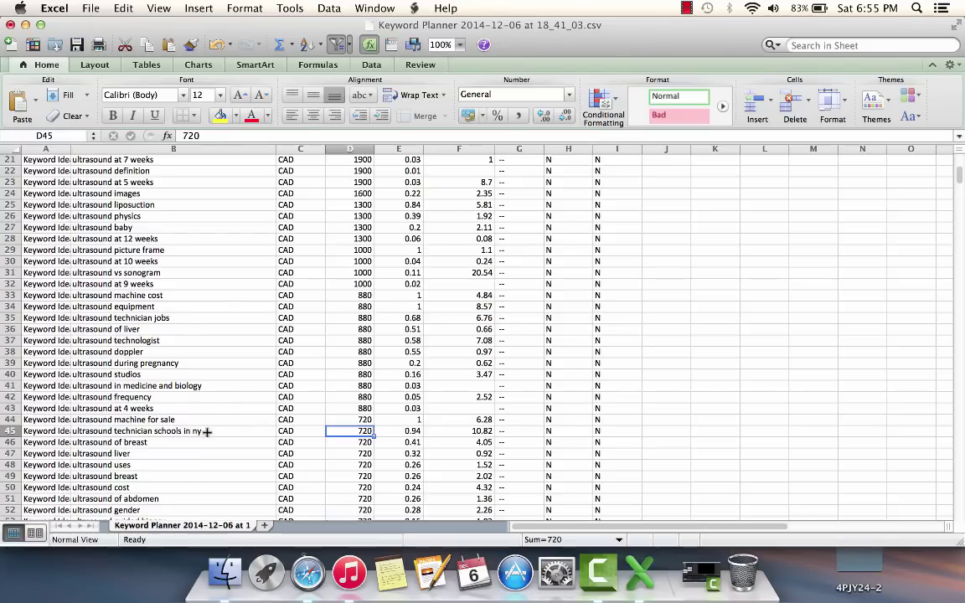
pyautogui.click(252, 431)
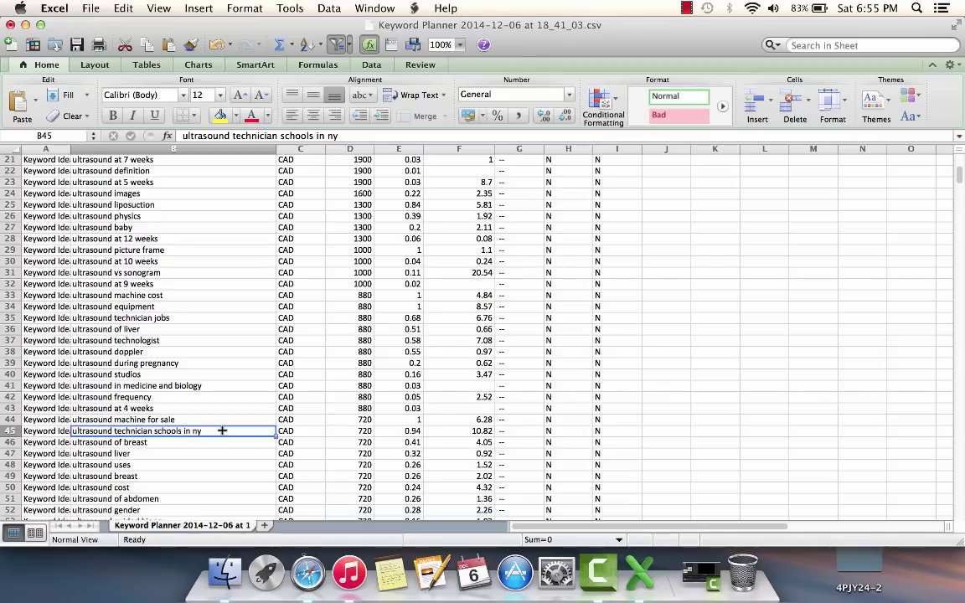
pyautogui.click(474, 431)
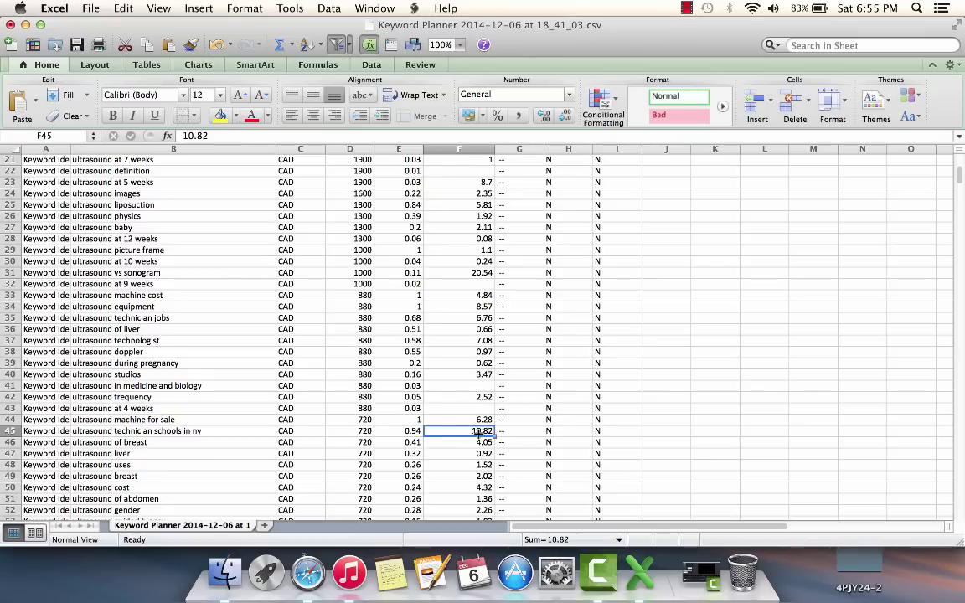
# Highlight the full phrase inside the "ultrasound technician schools in ny" cell, then leave the cell's text editing and reselect the cell.
pyautogui.click(202, 432)
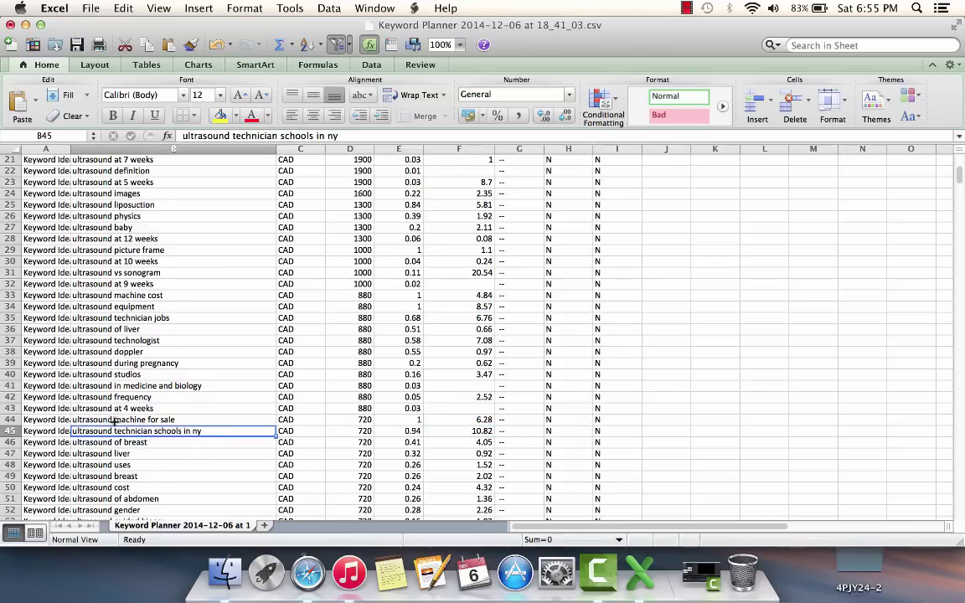
pyautogui.doubleClick(181, 431)
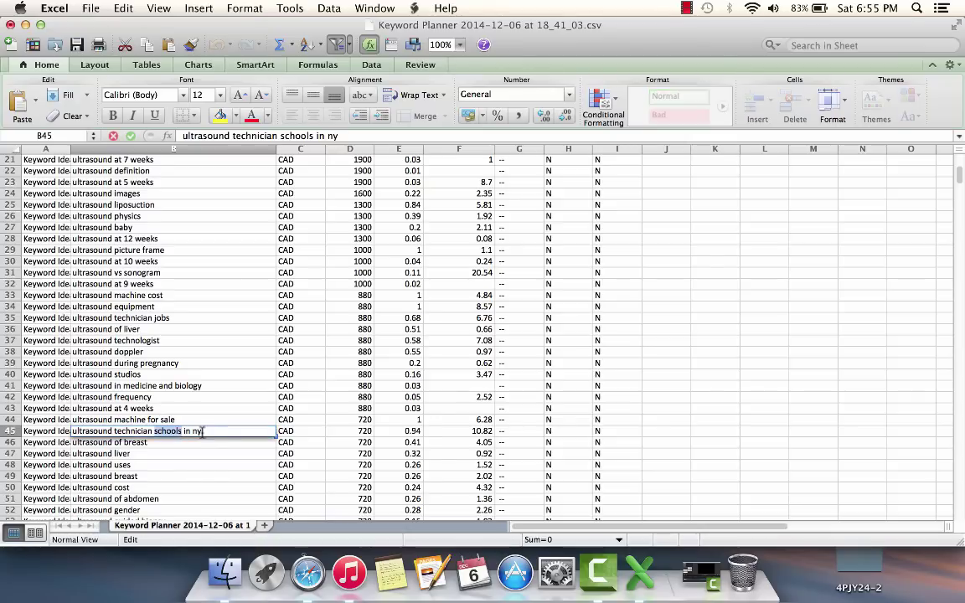
pyautogui.moveTo(212, 431); pyautogui.dragTo(47, 427)
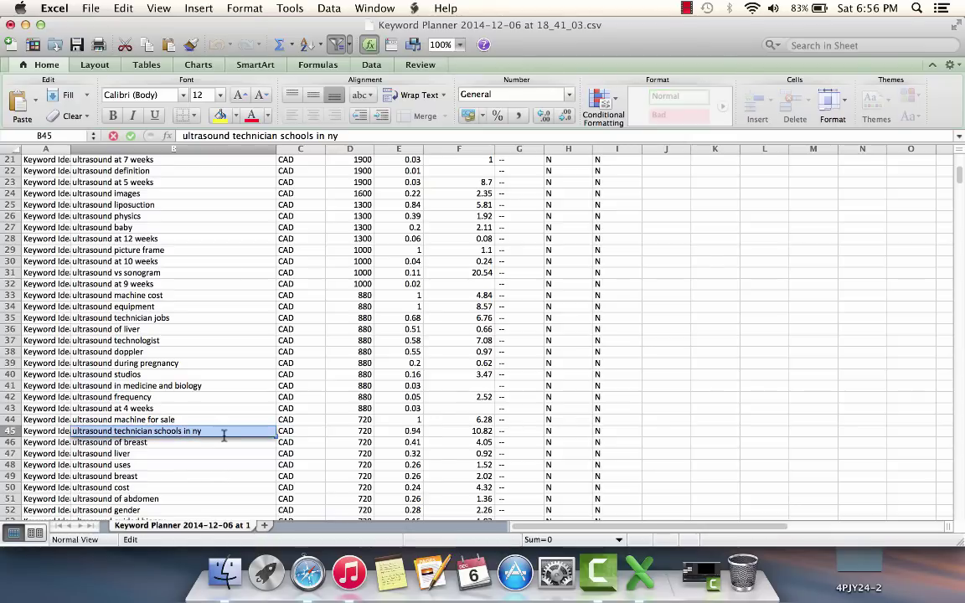
pyautogui.click(232, 408)
pyautogui.click(211, 432)
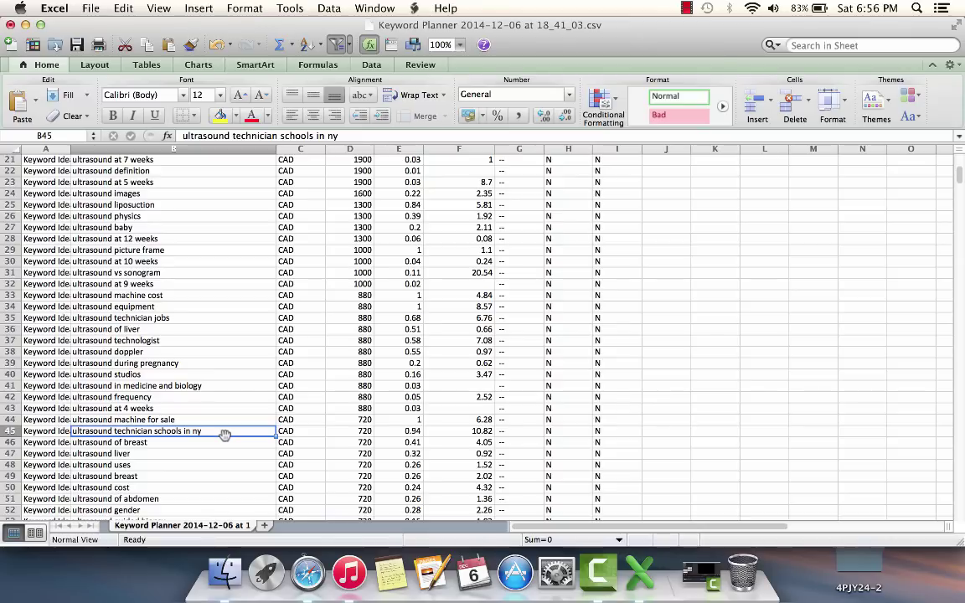
# Look through the sorted keyword list from the highest search volumes downward for further long-tail ultrasound phrases.
pyautogui.scroll(-6, 223, 434)
pyautogui.scroll(-1, 224, 434)
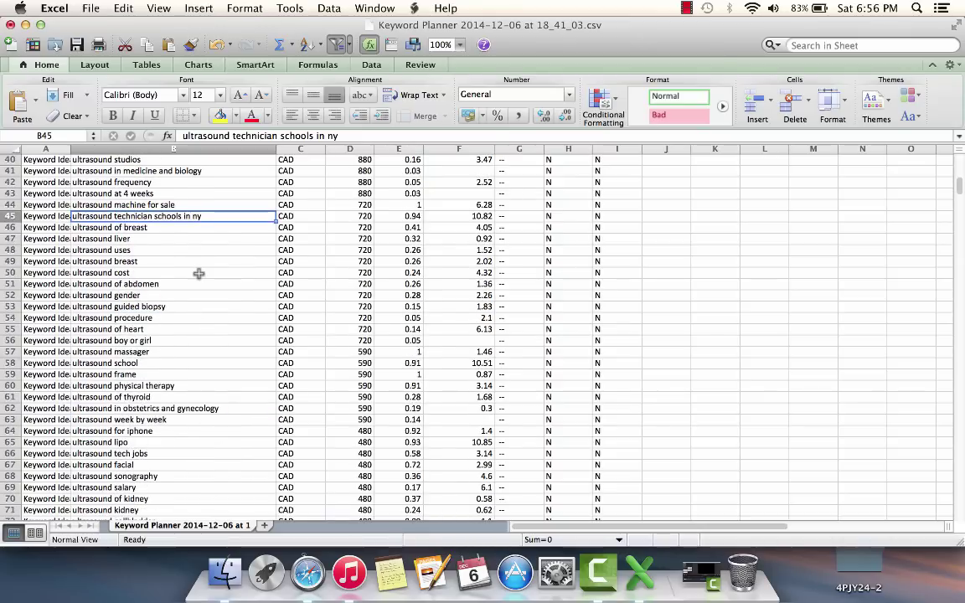
pyautogui.scroll(8, 199, 273)
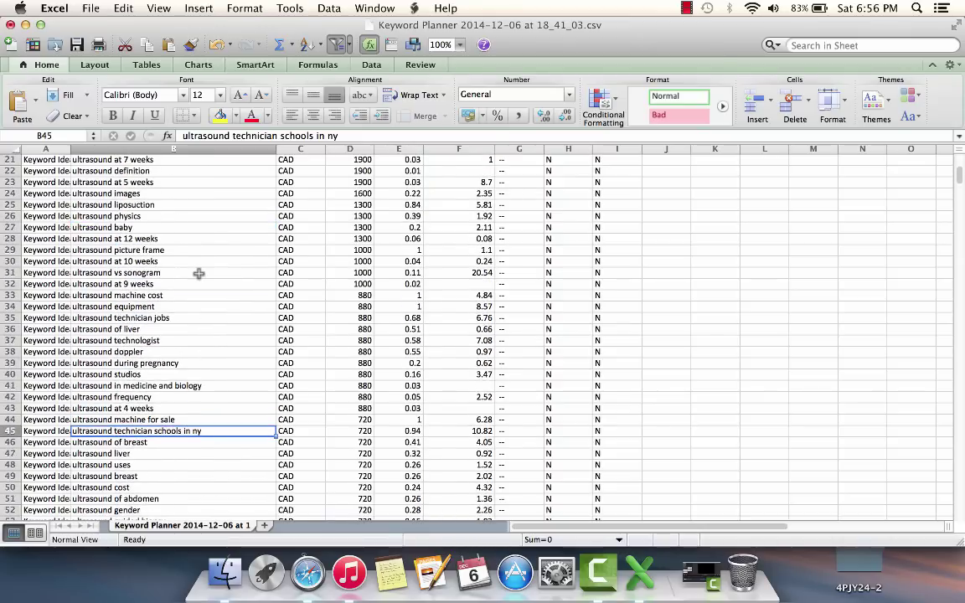
pyautogui.scroll(5, 198, 273)
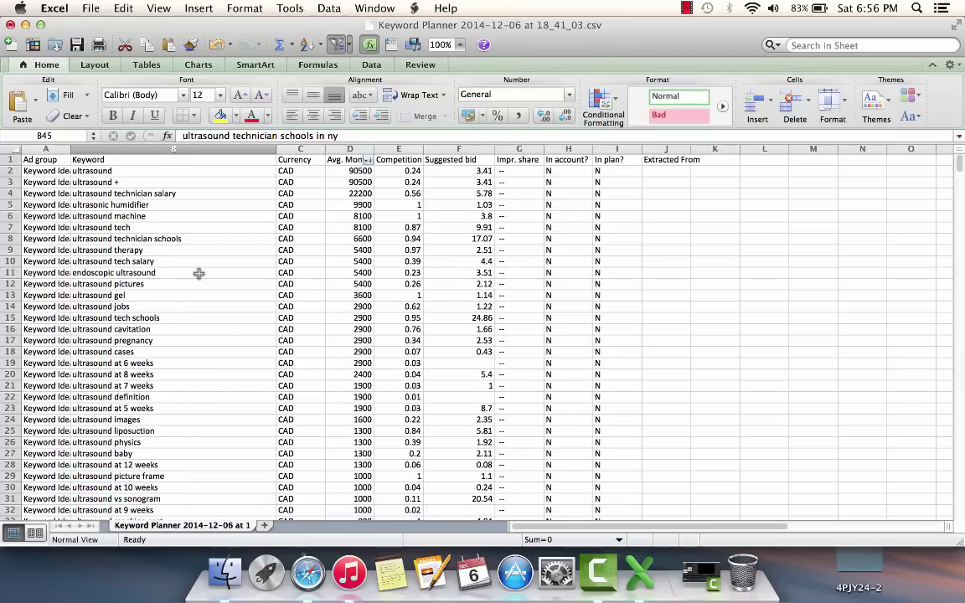
pyautogui.scroll(-1, 196, 376)
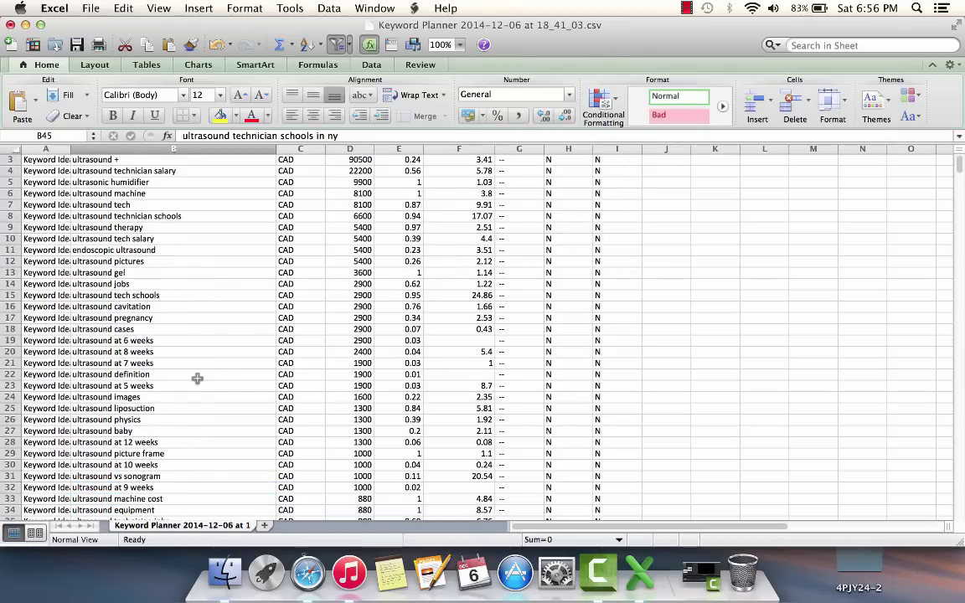
pyautogui.scroll(-5, 197, 379)
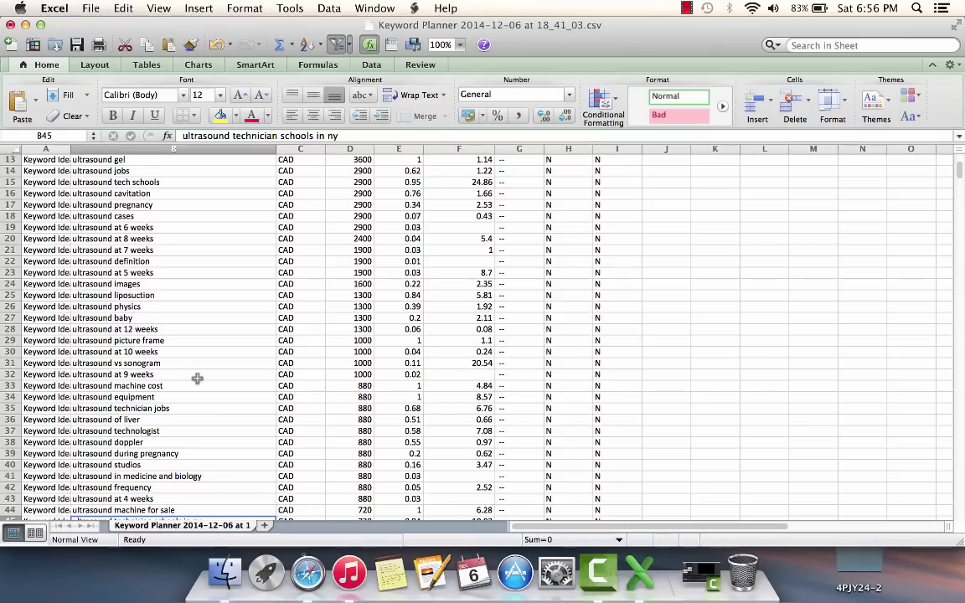
pyautogui.scroll(-2, 208, 429)
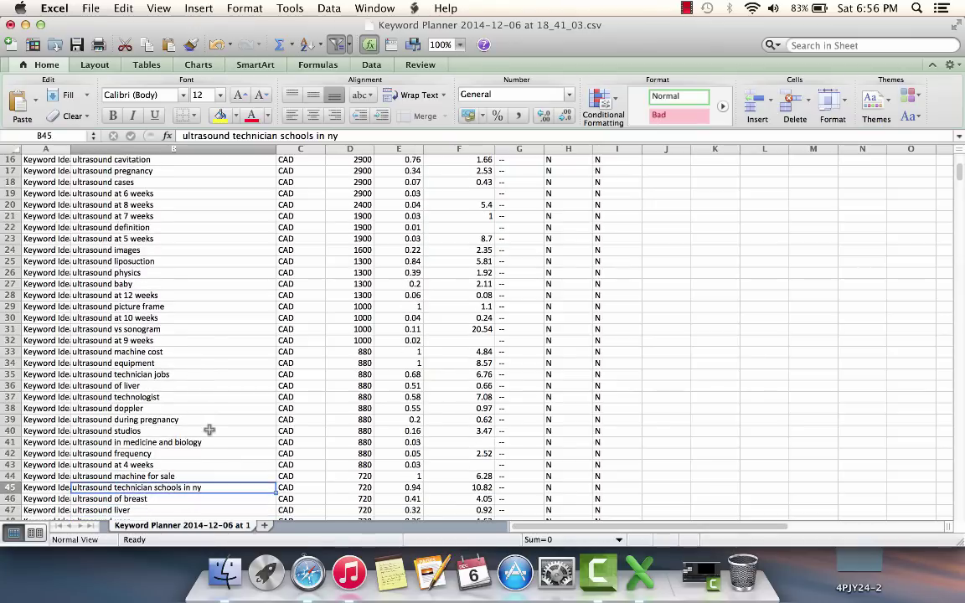
pyautogui.scroll(-1, 208, 429)
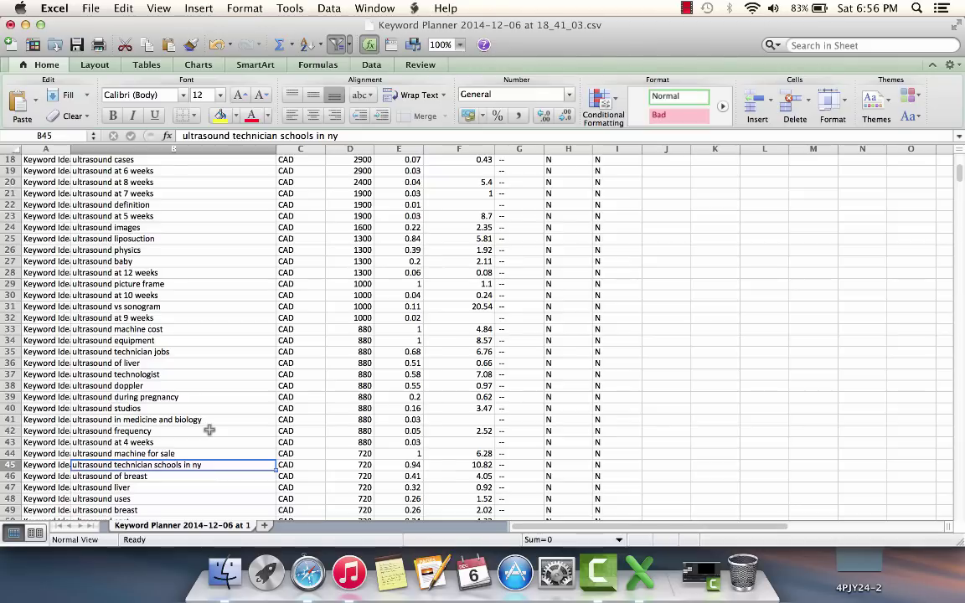
pyautogui.scroll(-2, 209, 429)
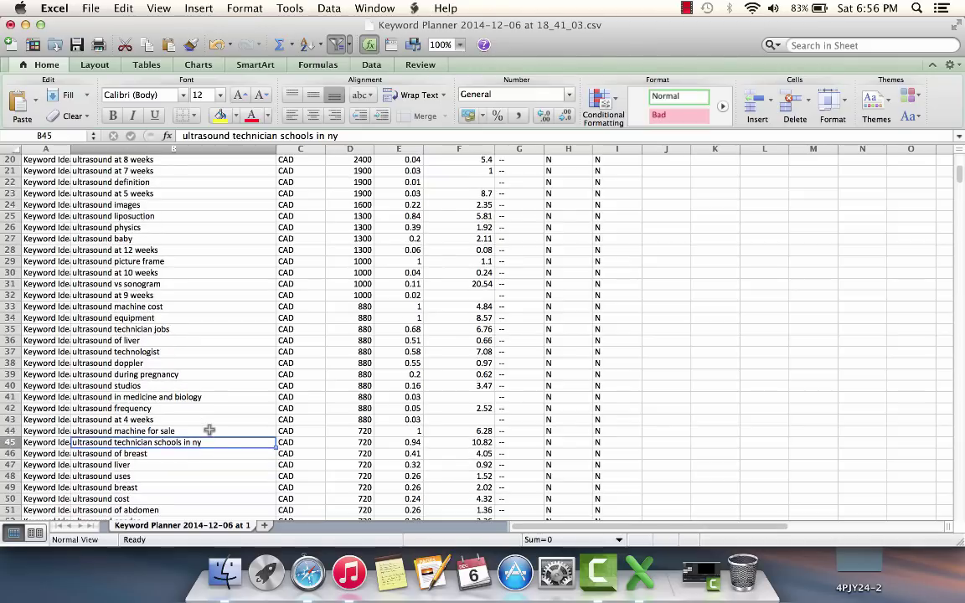
pyautogui.scroll(-2, 209, 430)
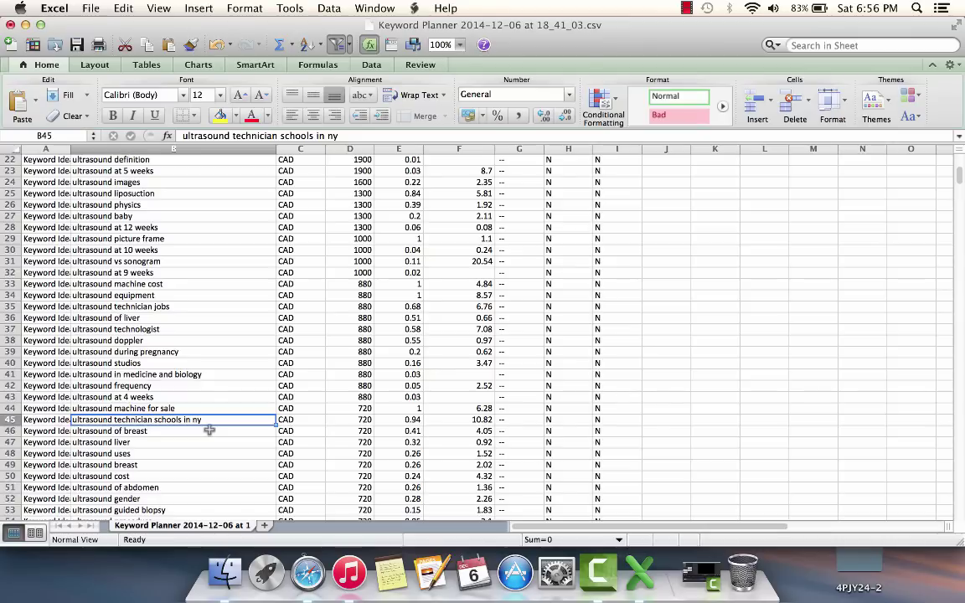
# Check the suggested bid of the keyword "ultrasound machine for sale" and look over the lower-volume keywords below it.
pyautogui.click(166, 408)
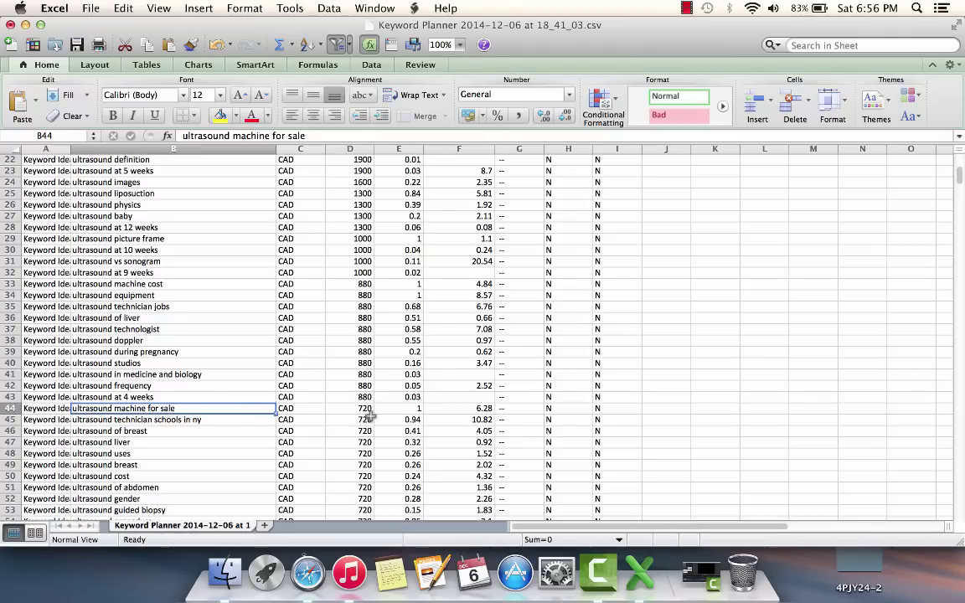
pyautogui.click(481, 409)
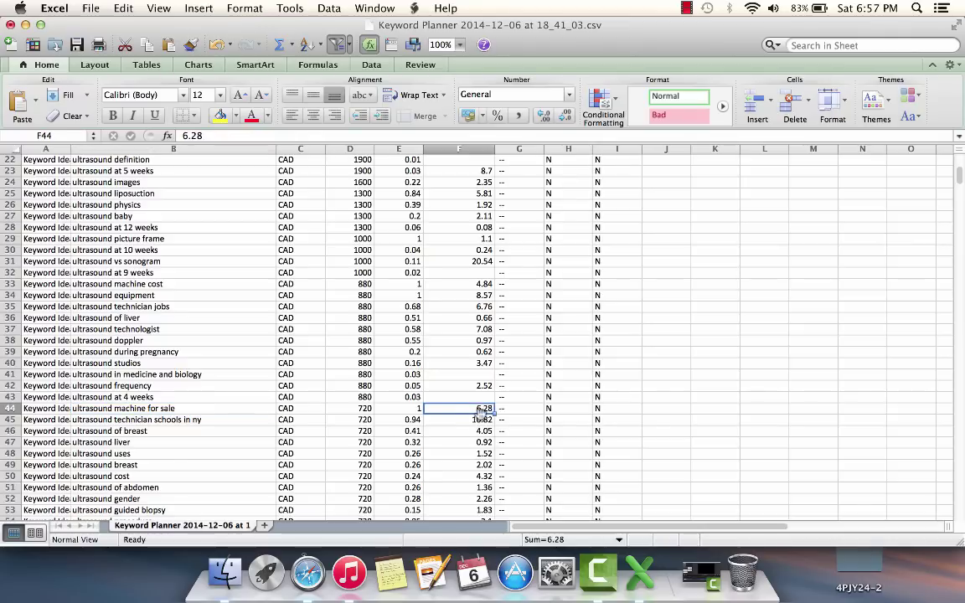
pyautogui.click(144, 410)
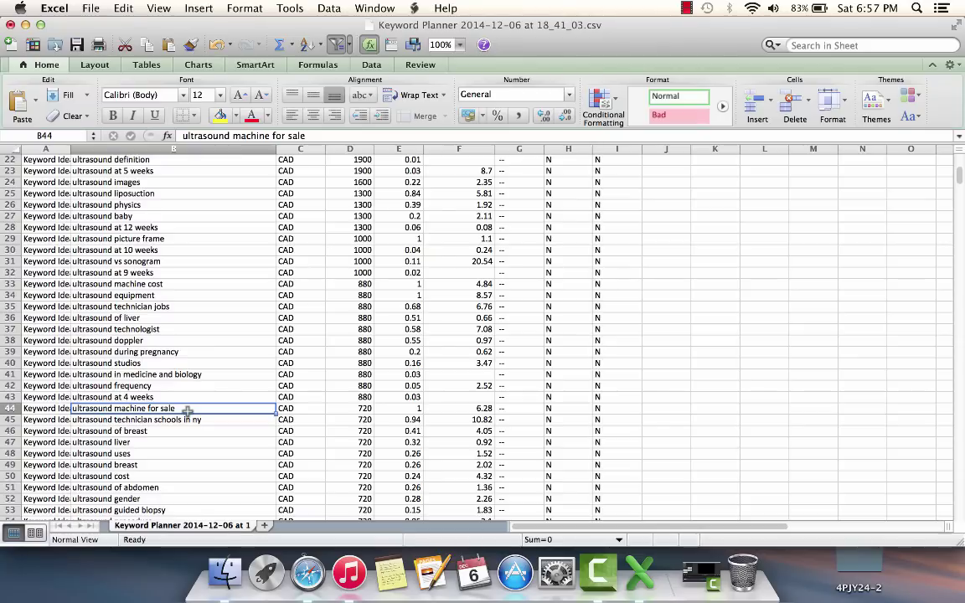
pyautogui.scroll(-7, 187, 409)
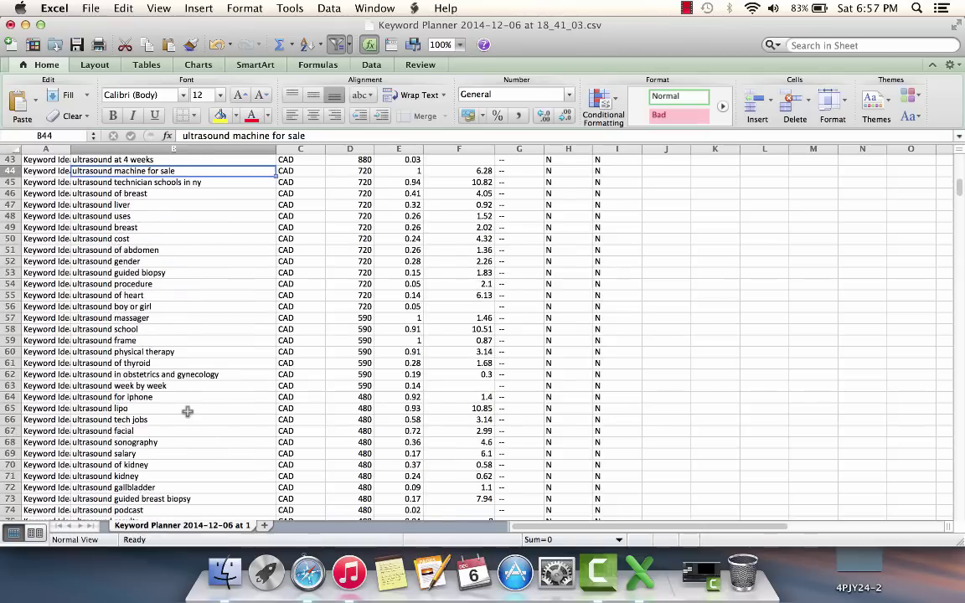